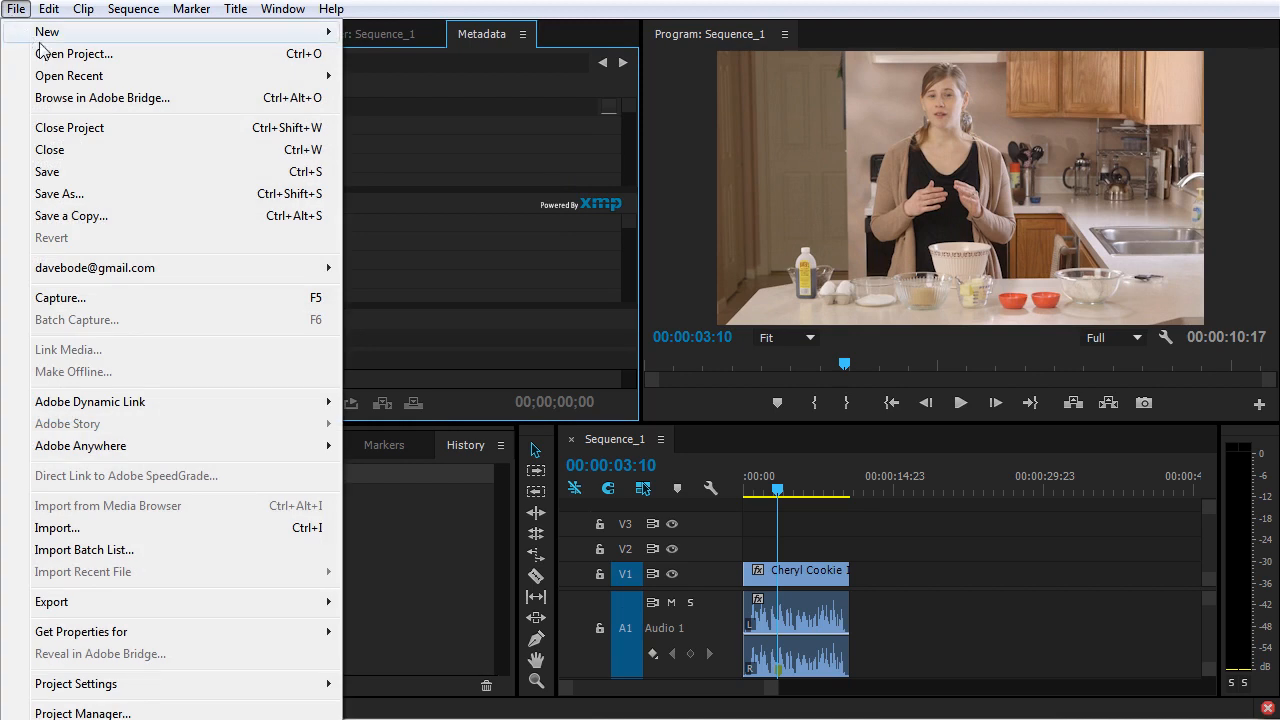
Step: Create a new project named "Cheryl Cookie Instructional" with the default location and general settings
{"action": "mouse_move", "coordinate": [47, 36]}
{"action": "left_click", "coordinate": [437, 33]}
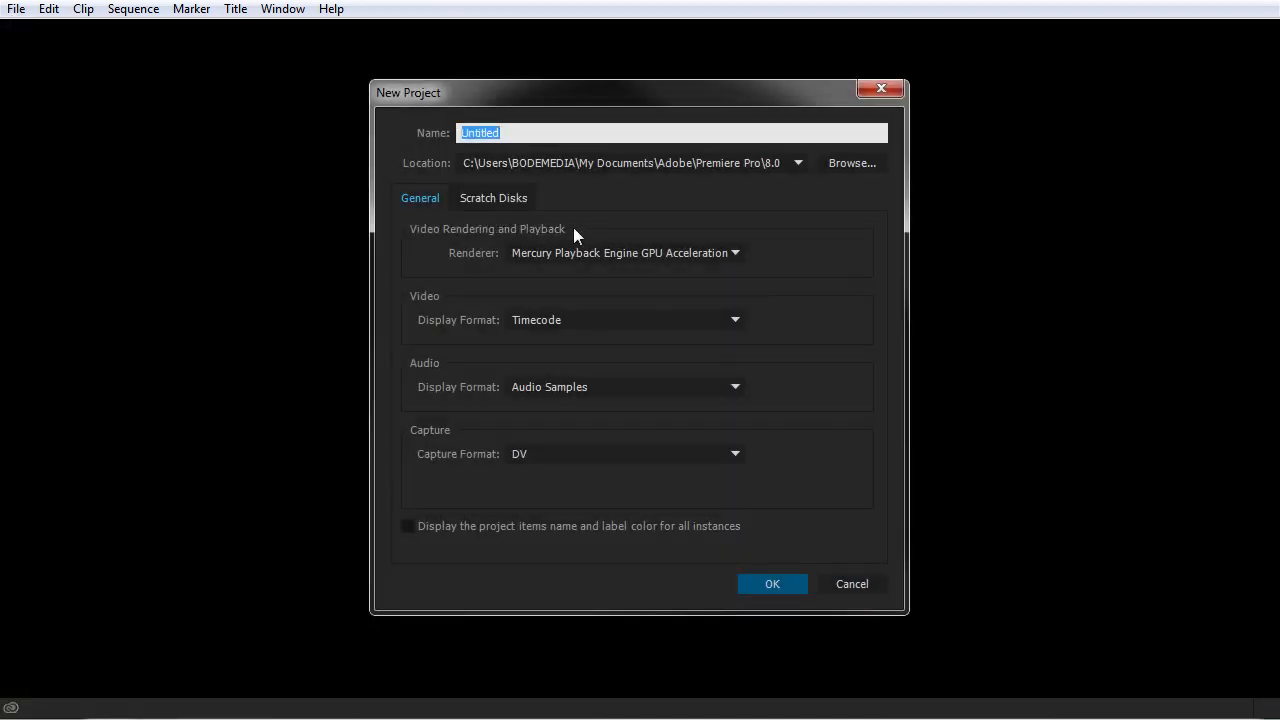
{"action": "type", "text": "Cheryl Cookie Instructiona"}
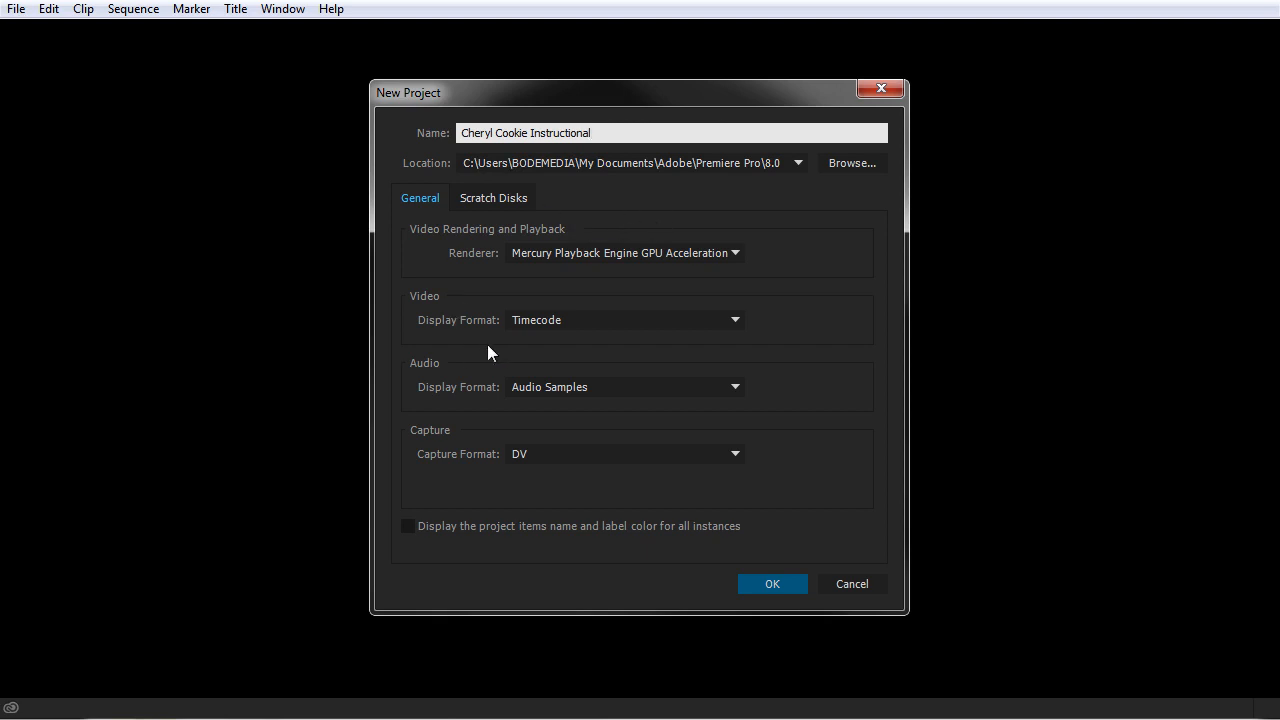
{"action": "left_click", "coordinate": [703, 243]}
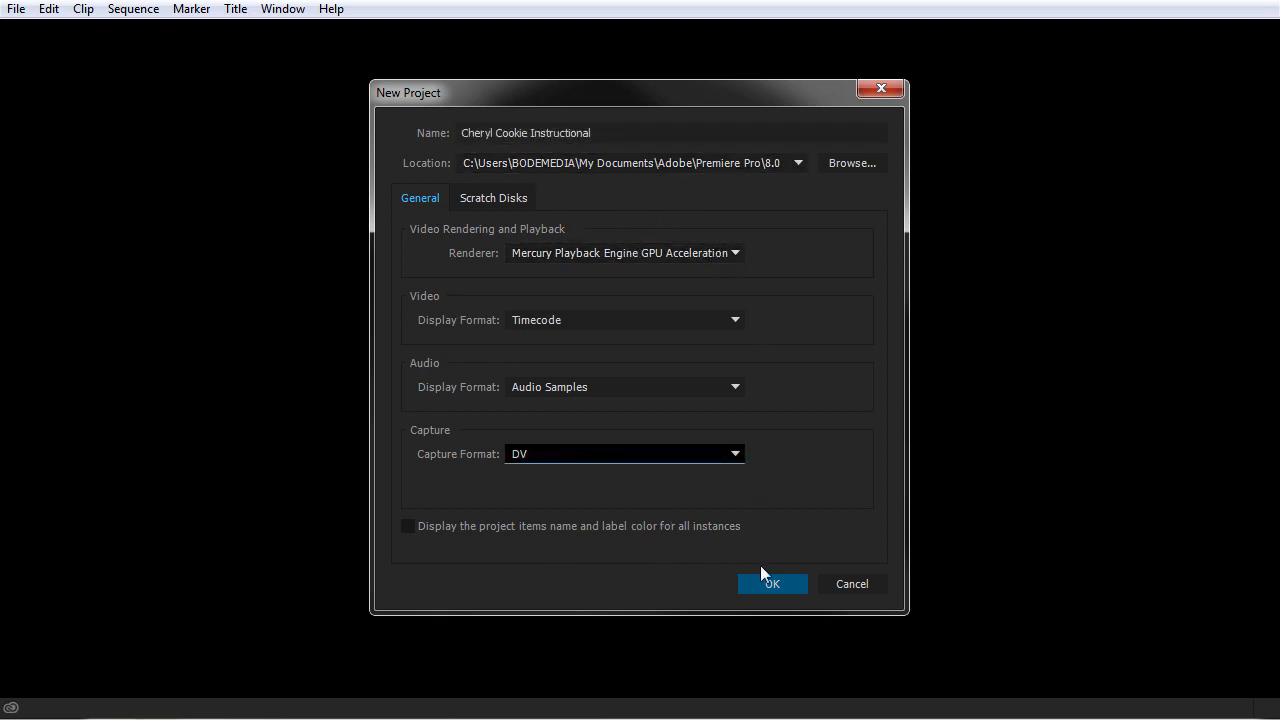
{"action": "left_click", "coordinate": [782, 584]}
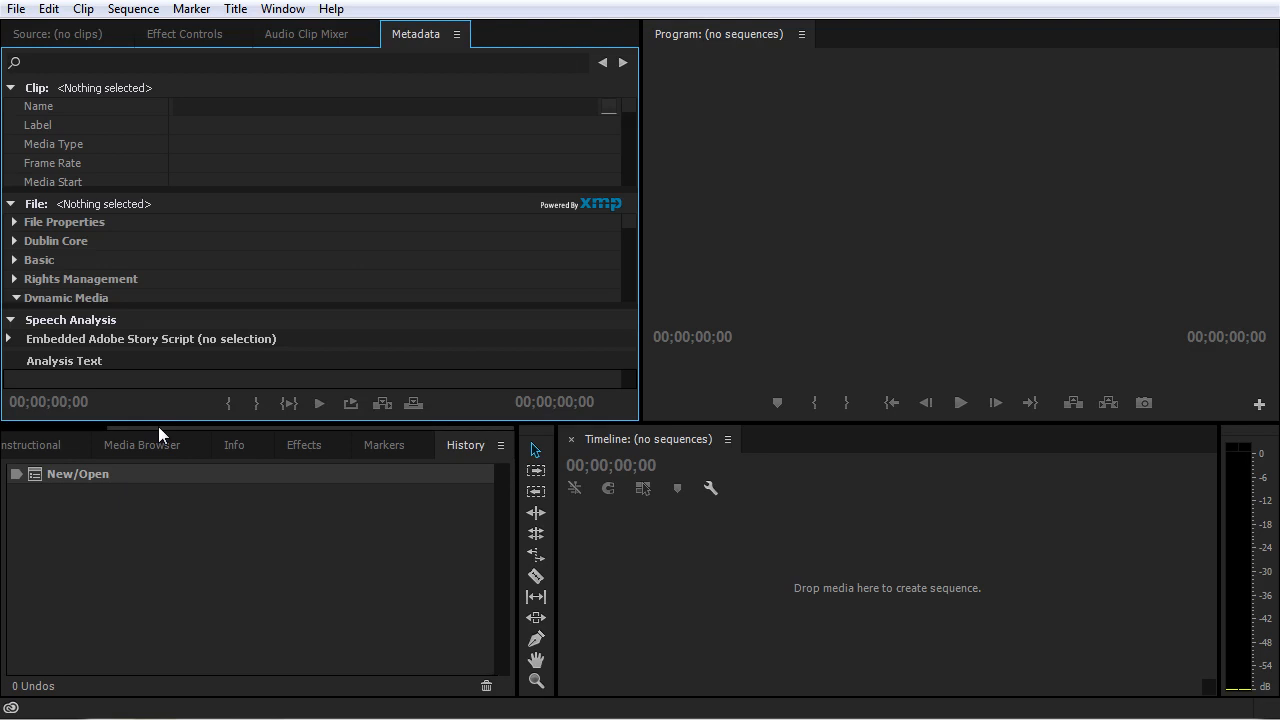
Step: Show the contents of the Cheryl Cookie Instructional project and start importing media into it
{"action": "left_click_drag", "start_coordinate": [159, 426], "coordinate": [30, 430]}
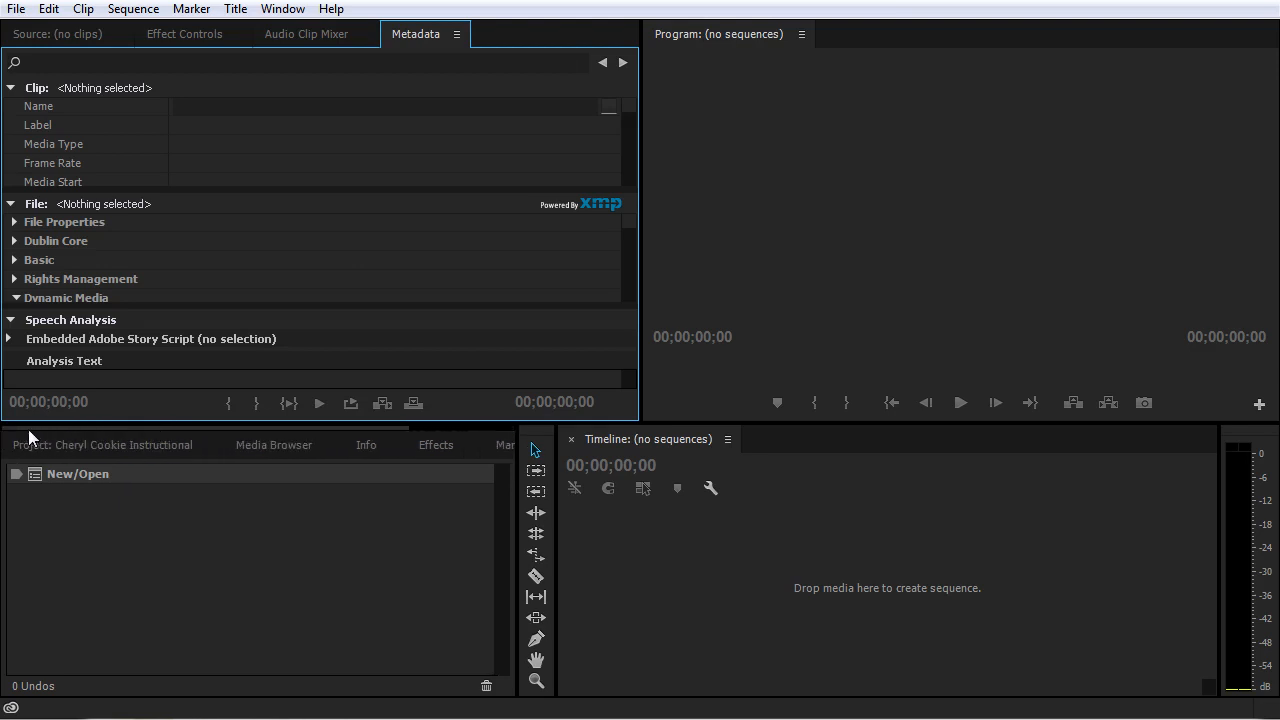
{"action": "left_click", "coordinate": [75, 437]}
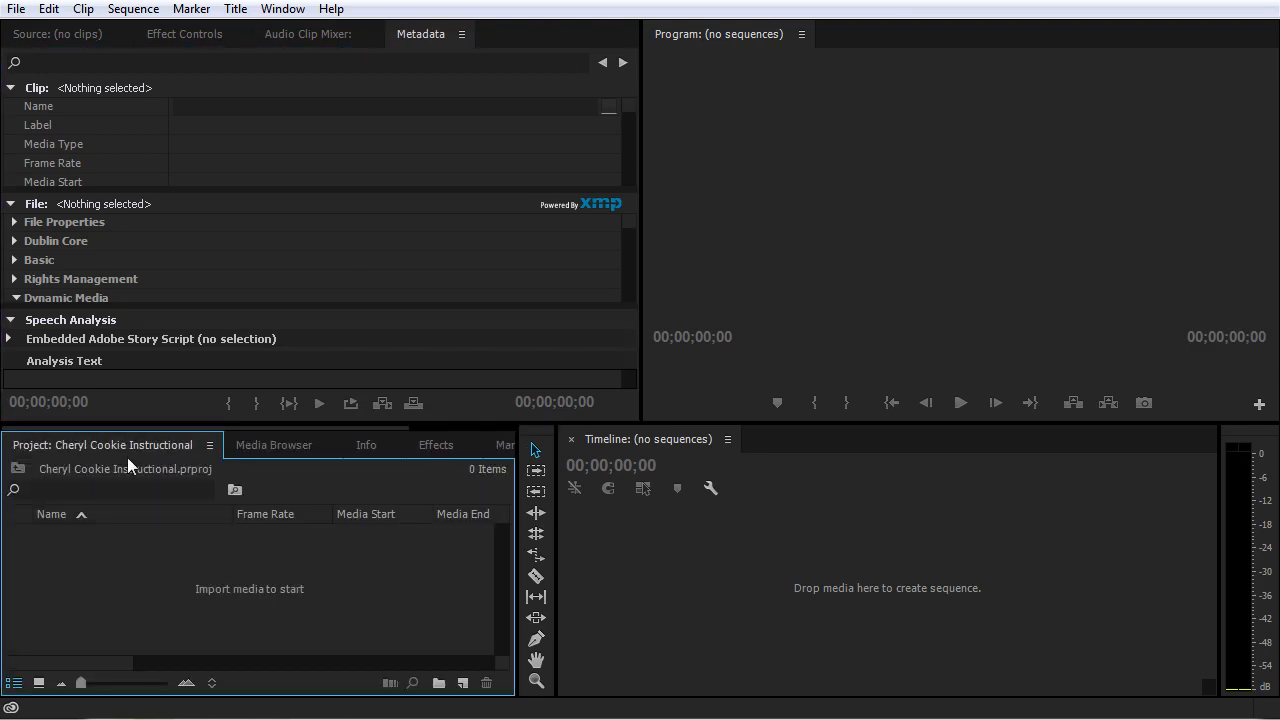
{"action": "double_click", "coordinate": [235, 587]}
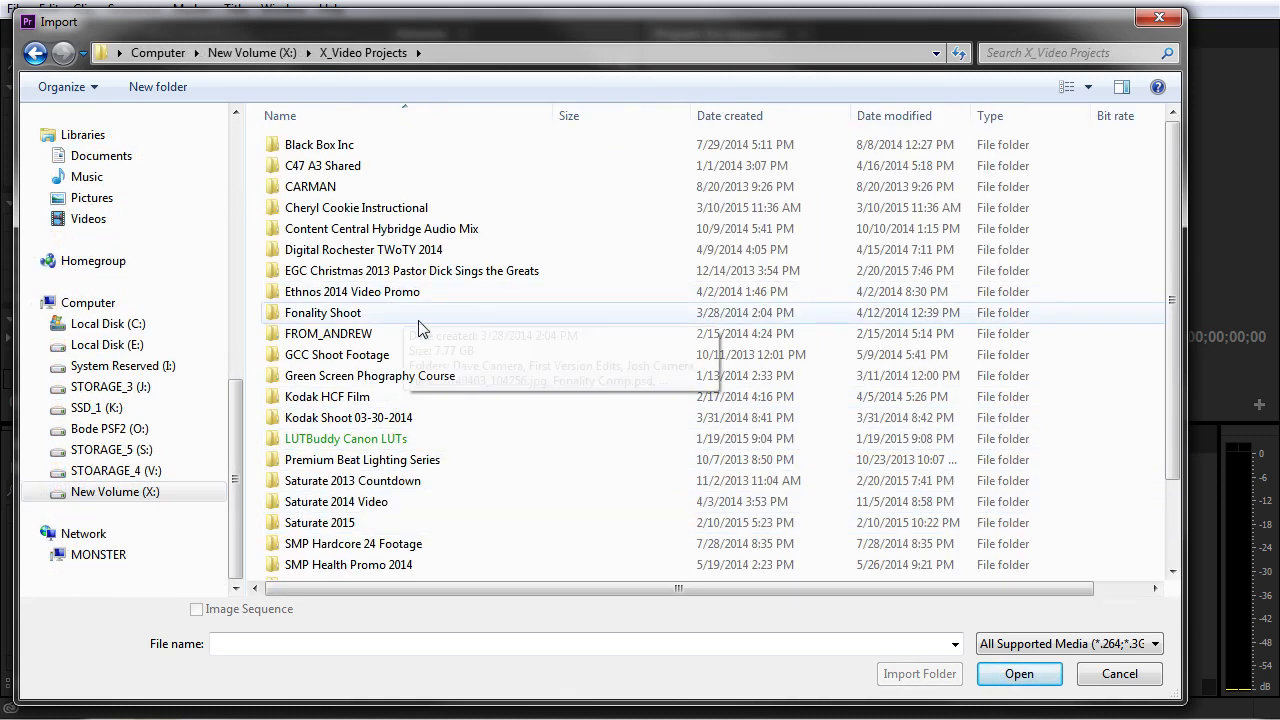
Step: Browse from Cheryl Cookie Instructional into Cheryl Cookie Instructional_Assets and examine the clips in its Wide and Cutaway folders
{"action": "double_click", "coordinate": [342, 208]}
{"action": "left_click", "coordinate": [349, 152]}
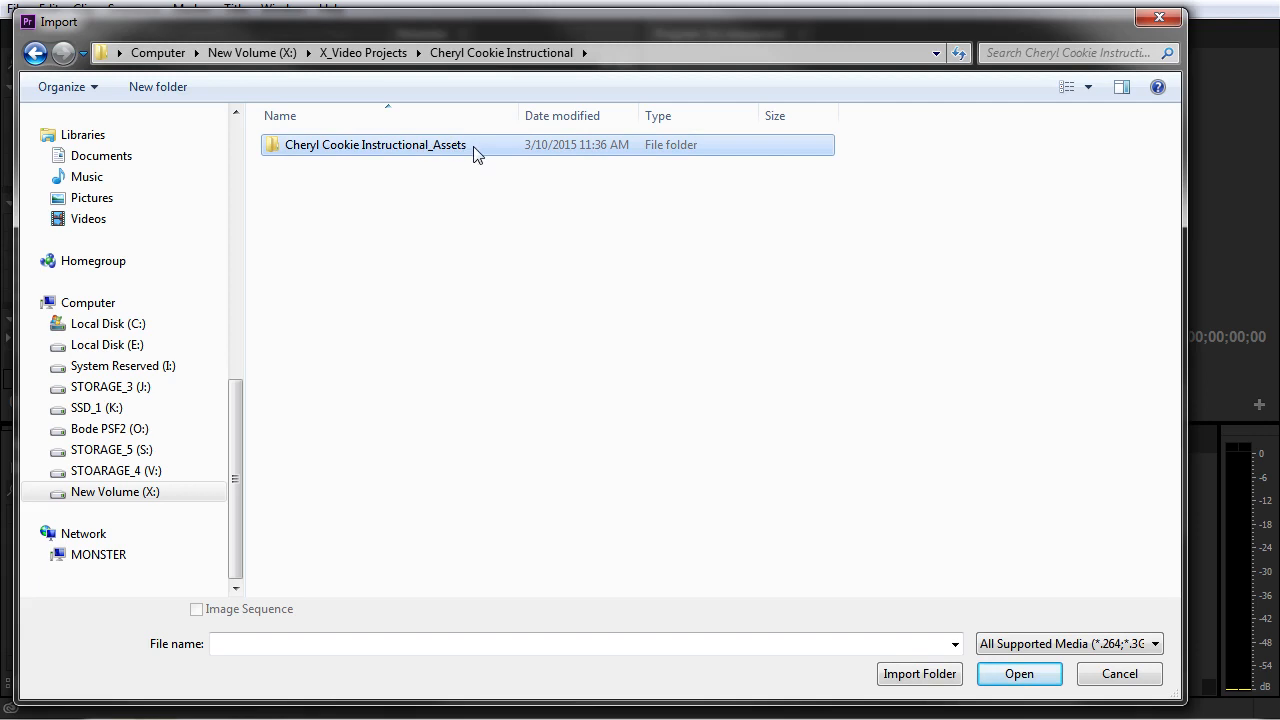
{"action": "double_click", "coordinate": [351, 157]}
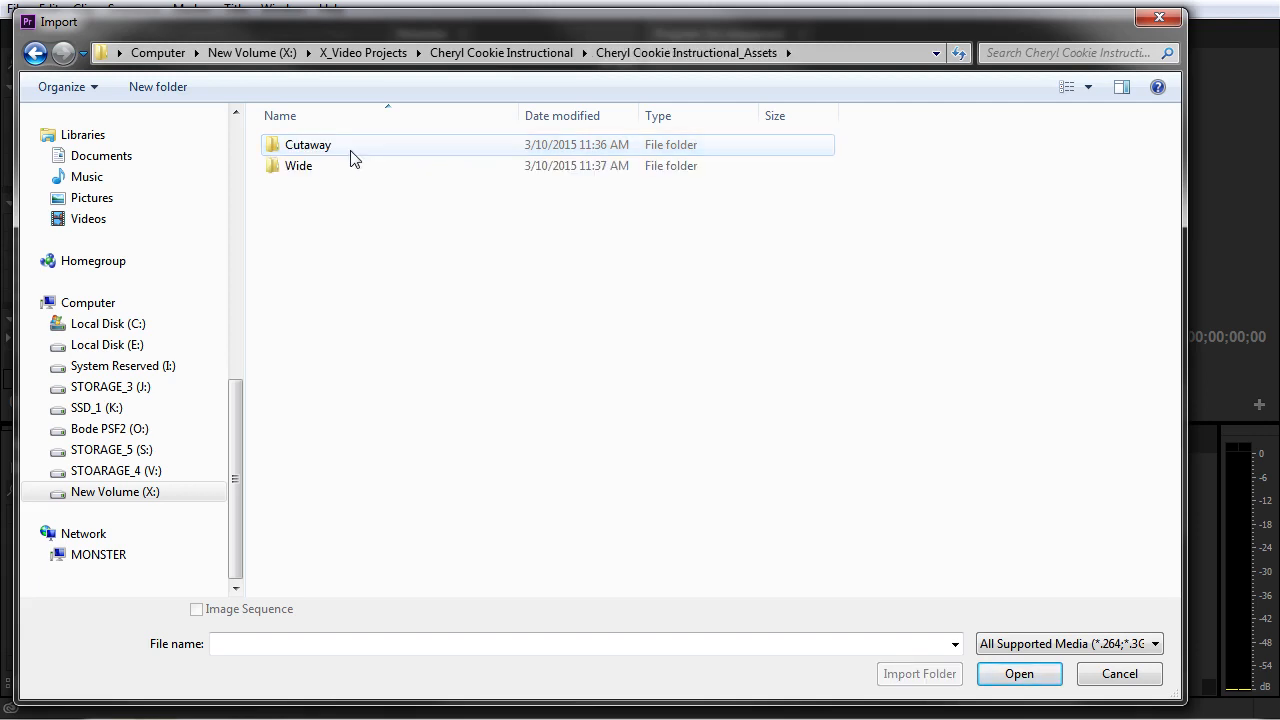
{"action": "mouse_move", "coordinate": [343, 170]}
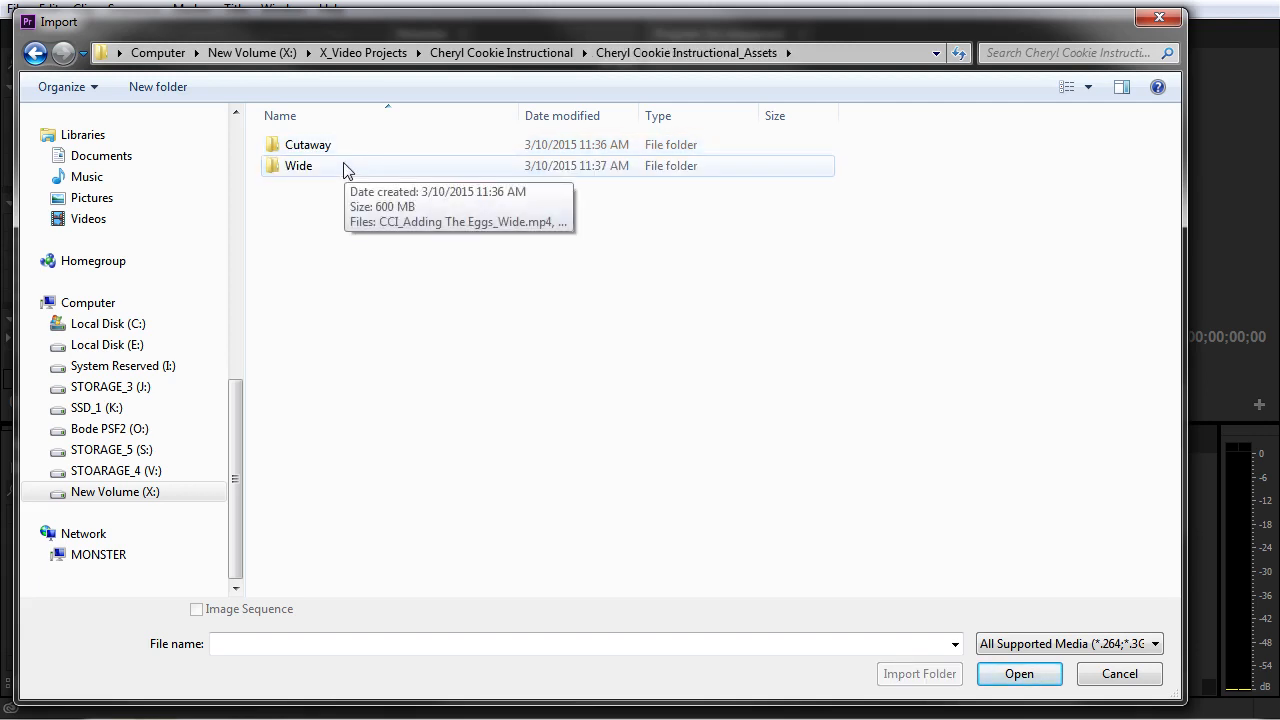
{"action": "double_click", "coordinate": [344, 167]}
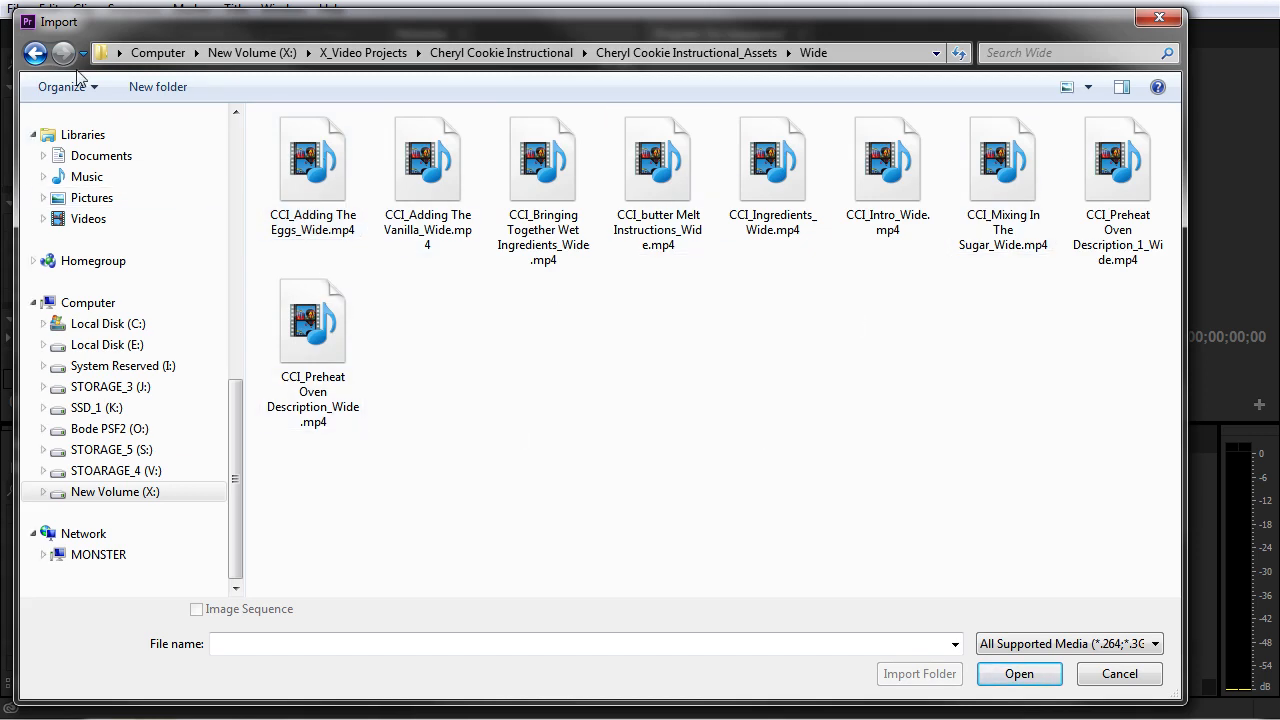
{"action": "left_click", "coordinate": [35, 53]}
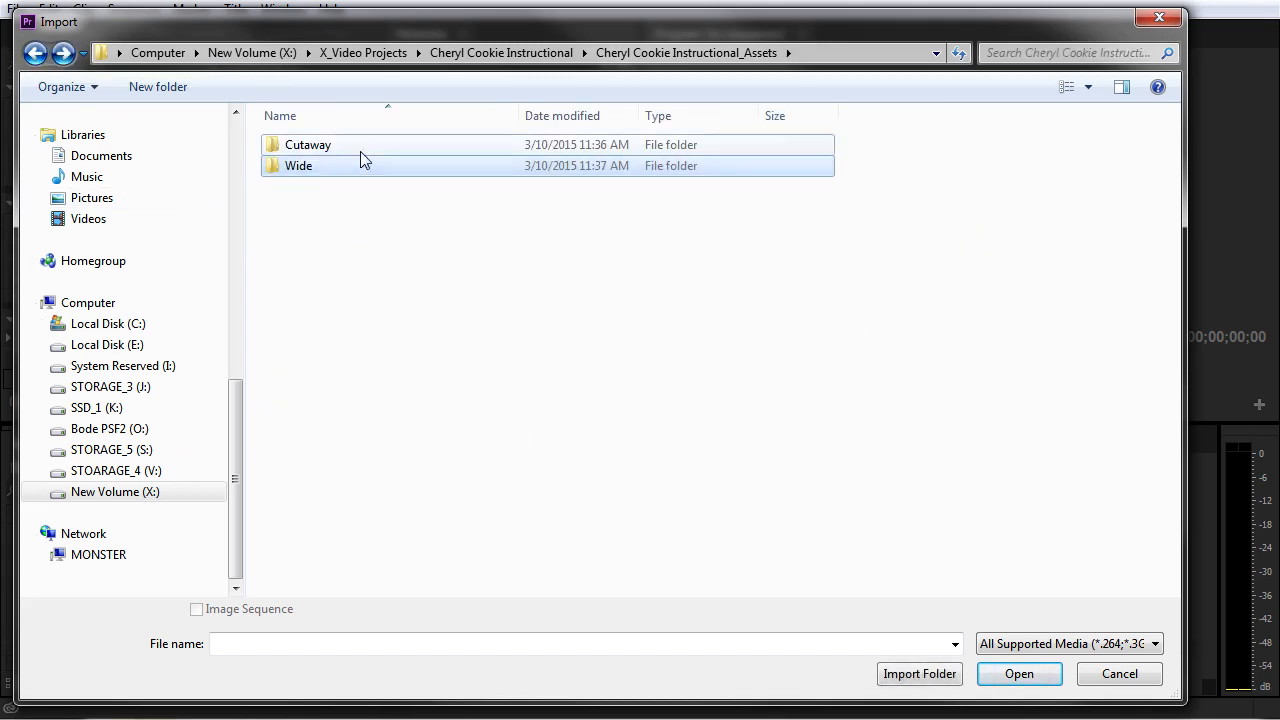
{"action": "double_click", "coordinate": [360, 151]}
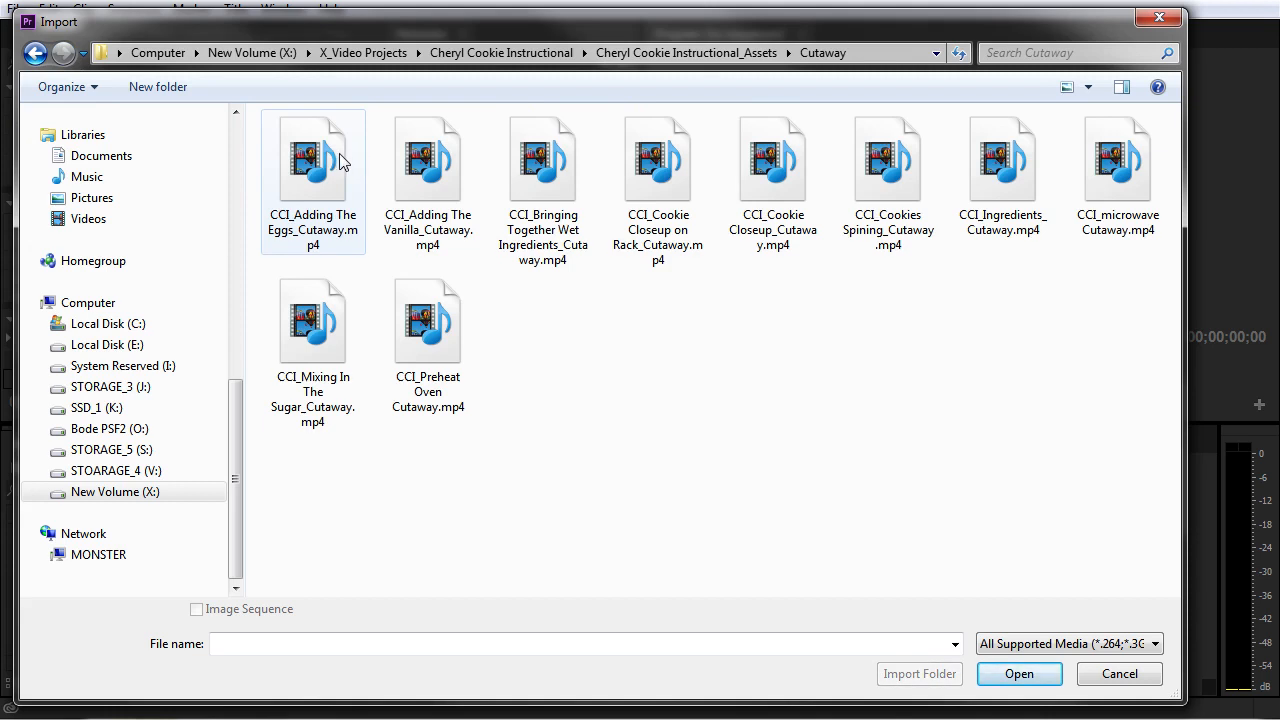
{"action": "left_click", "coordinate": [33, 55]}
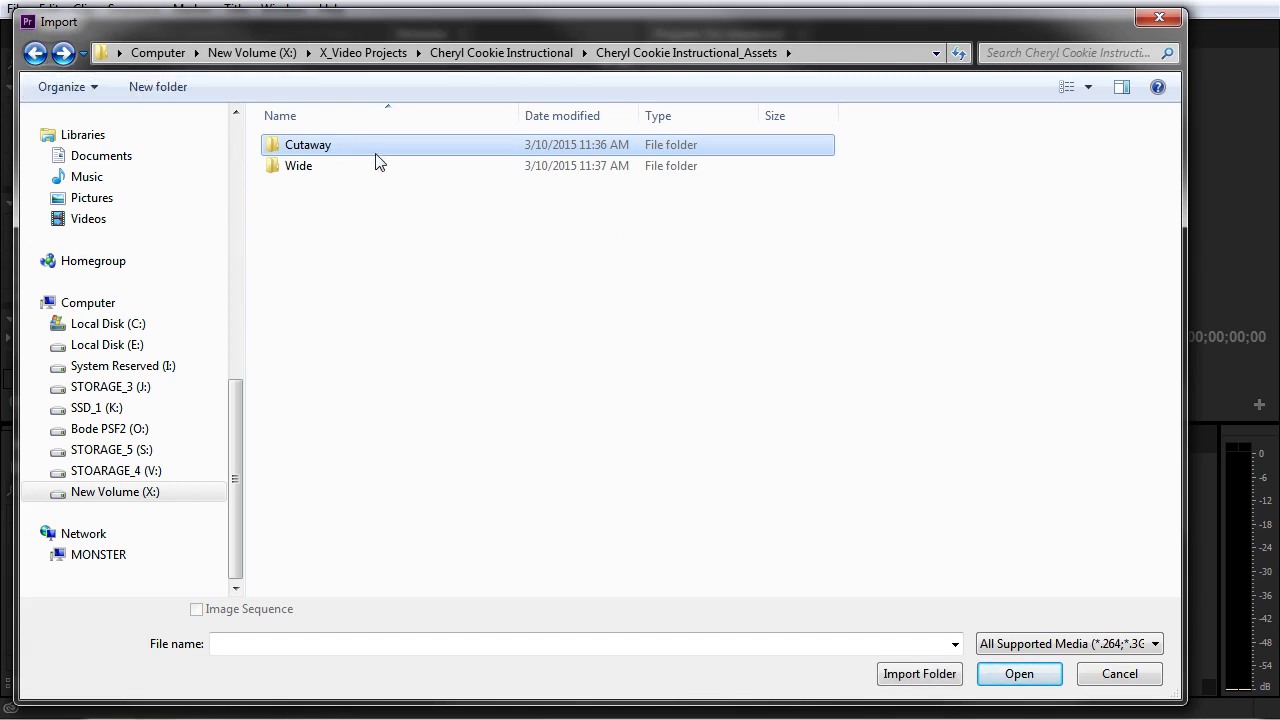
{"action": "double_click", "coordinate": [376, 150]}
{"action": "left_click", "coordinate": [281, 170]}
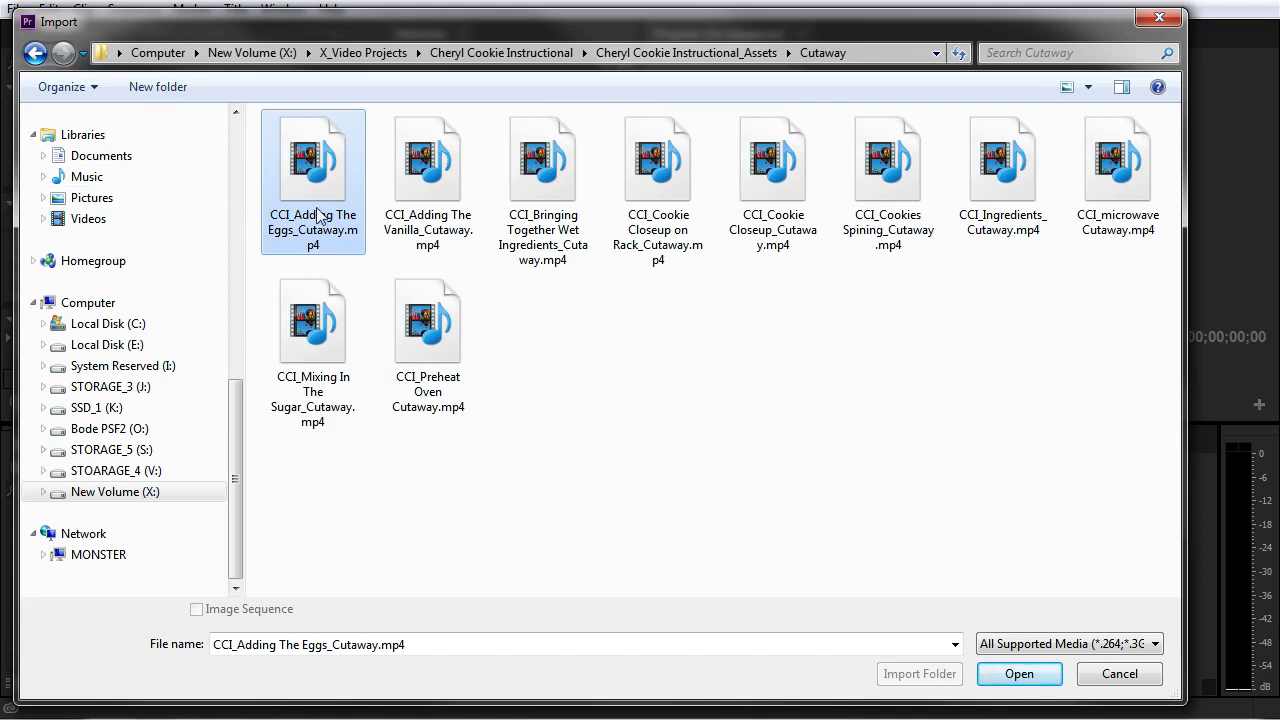
{"action": "left_click_drag", "start_coordinate": [885, 420], "coordinate": [270, 155]}
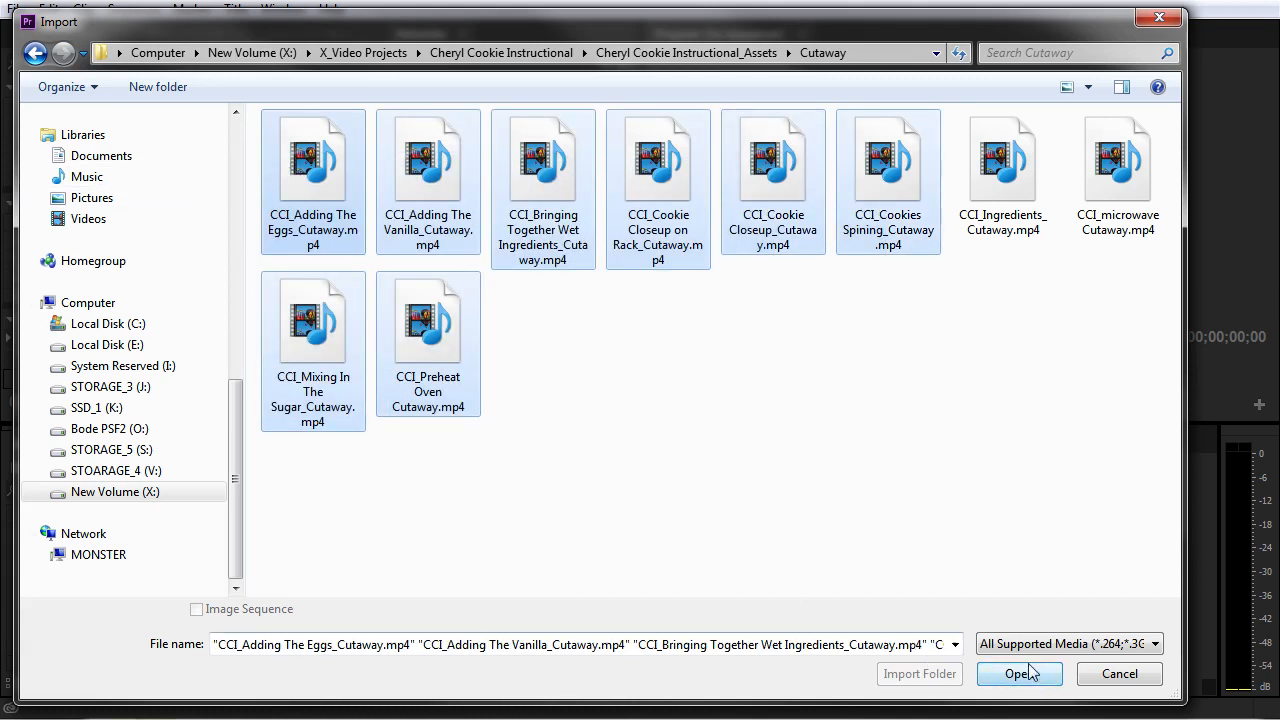
{"action": "left_click", "coordinate": [35, 53]}
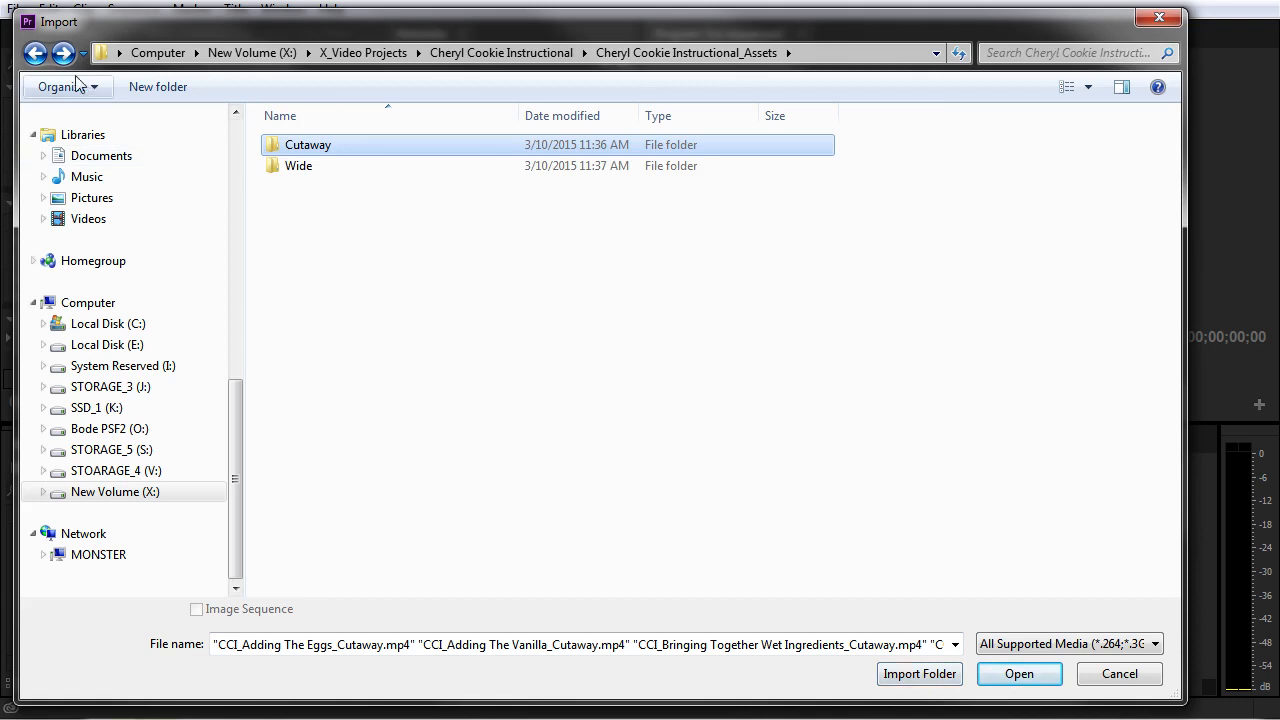
Step: Import the whole Cheryl Cookie Instructional_Assets folder into the project
{"action": "left_click", "coordinate": [35, 53]}
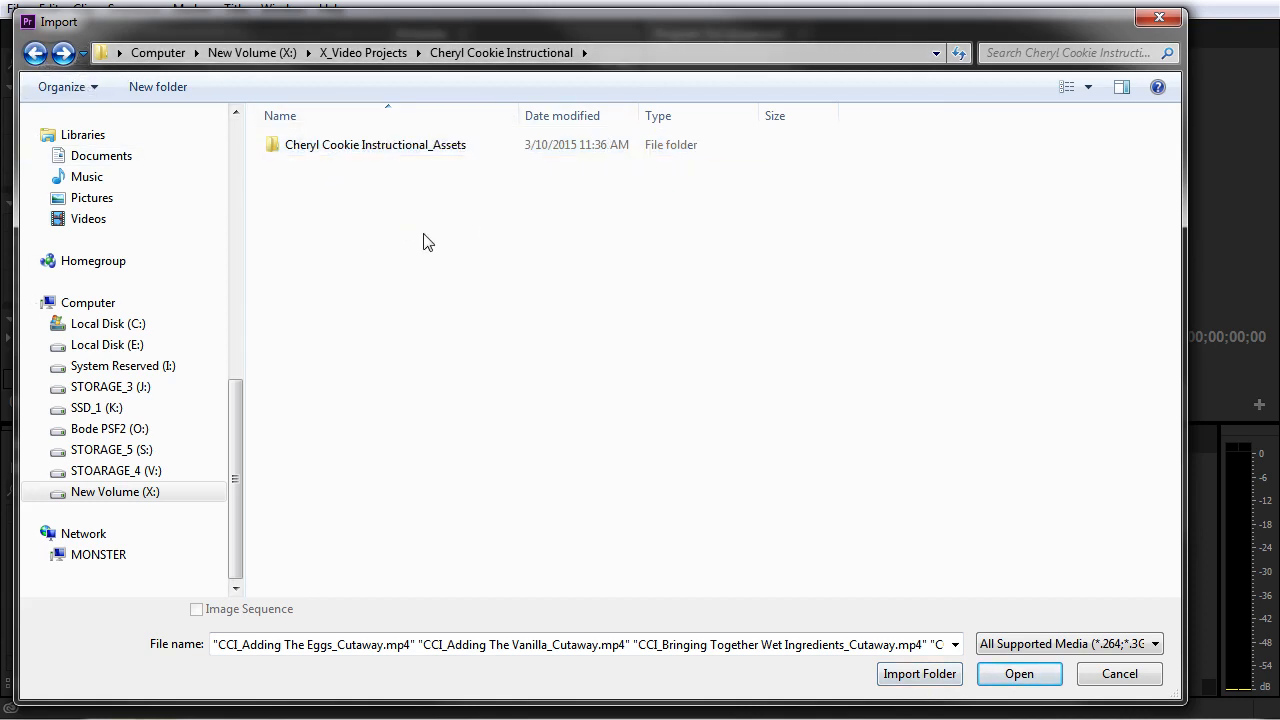
{"action": "left_click", "coordinate": [287, 152]}
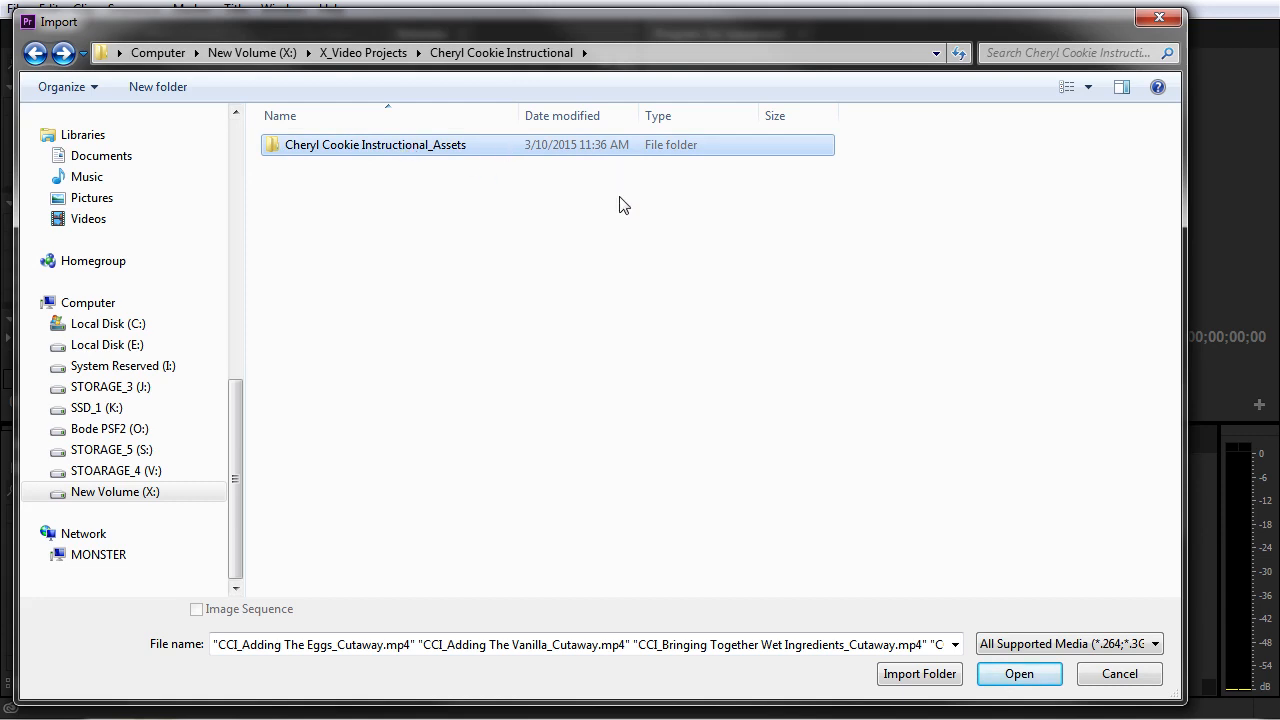
{"action": "left_click", "coordinate": [917, 677]}
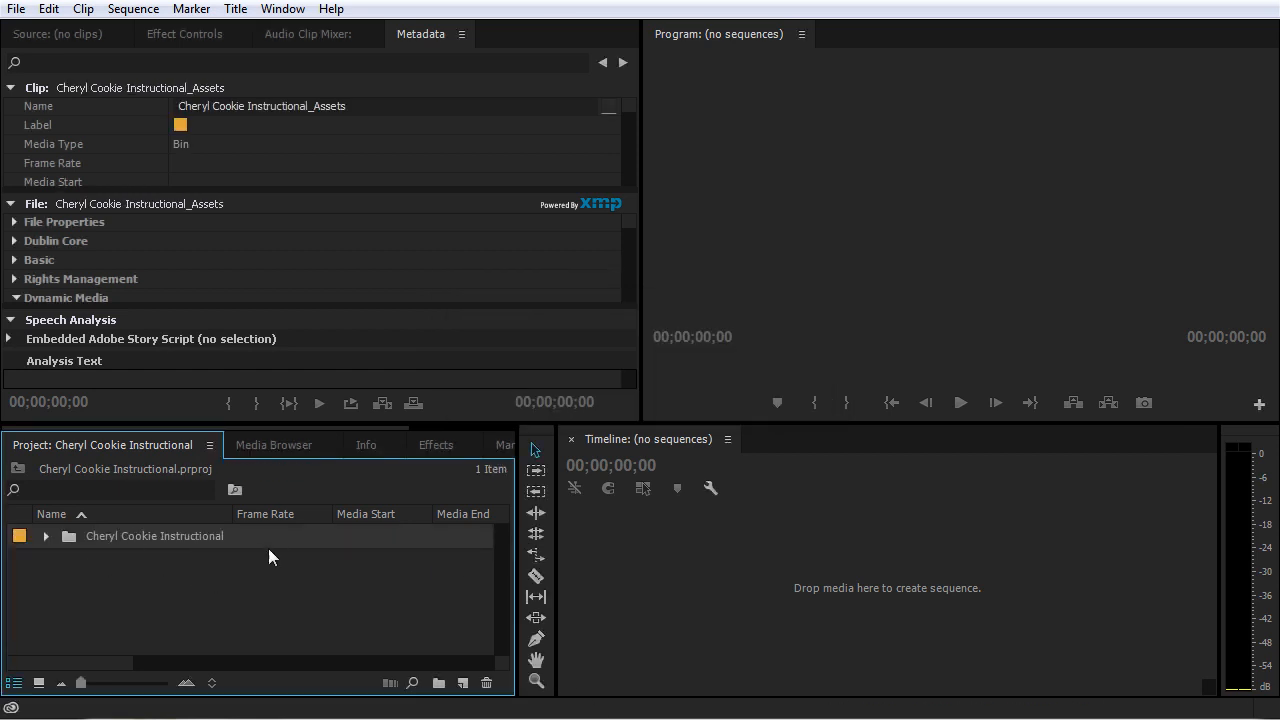
Step: Expand the imported assets bin and look through the clips in its Wide and Cutaway bins
{"action": "left_click", "coordinate": [45, 536]}
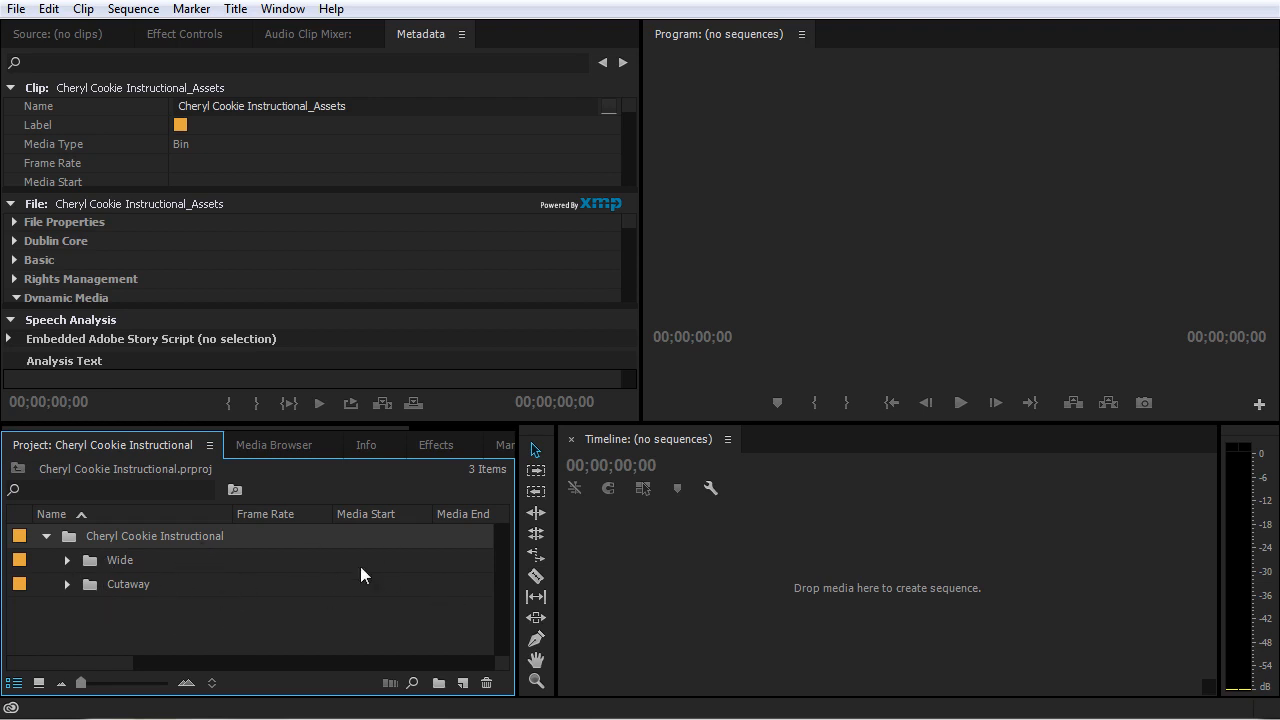
{"action": "left_click", "coordinate": [66, 560]}
{"action": "scroll", "coordinate": [113, 590], "scroll_direction": "down", "scroll_amount": 2}
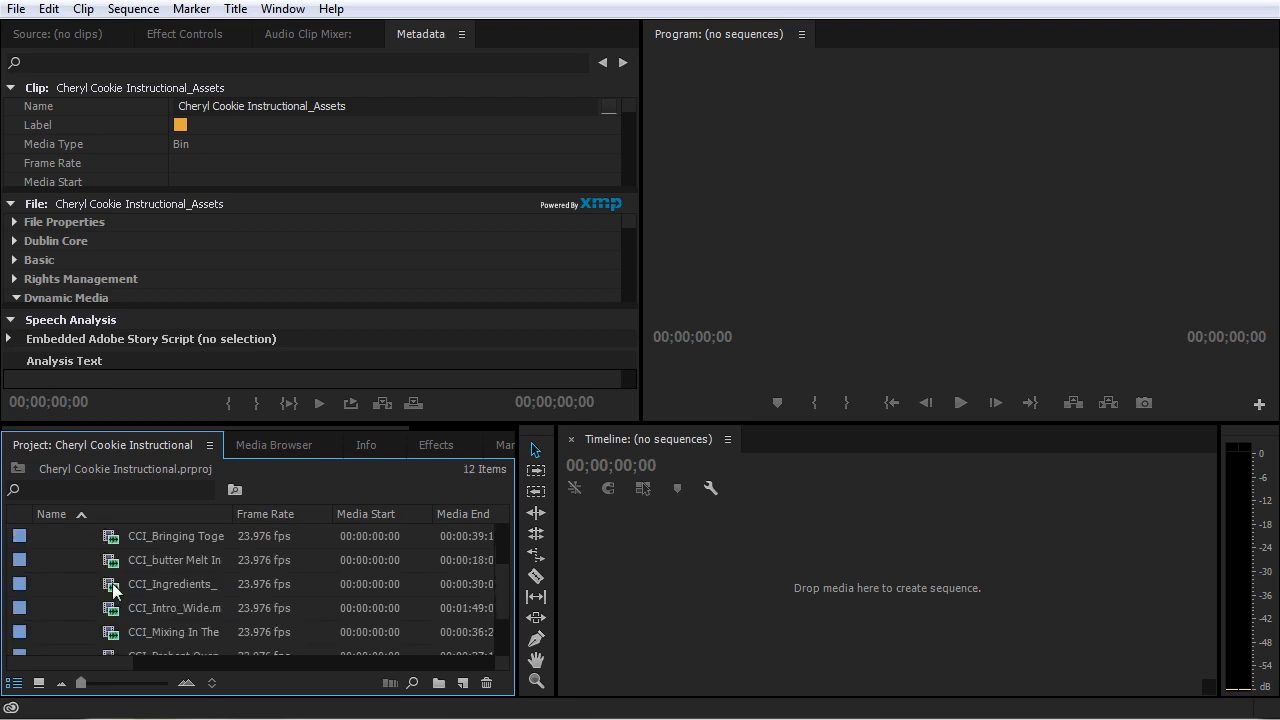
{"action": "scroll", "coordinate": [113, 590], "scroll_direction": "down", "scroll_amount": 2}
{"action": "scroll", "coordinate": [113, 600], "scroll_direction": "up", "scroll_amount": 3}
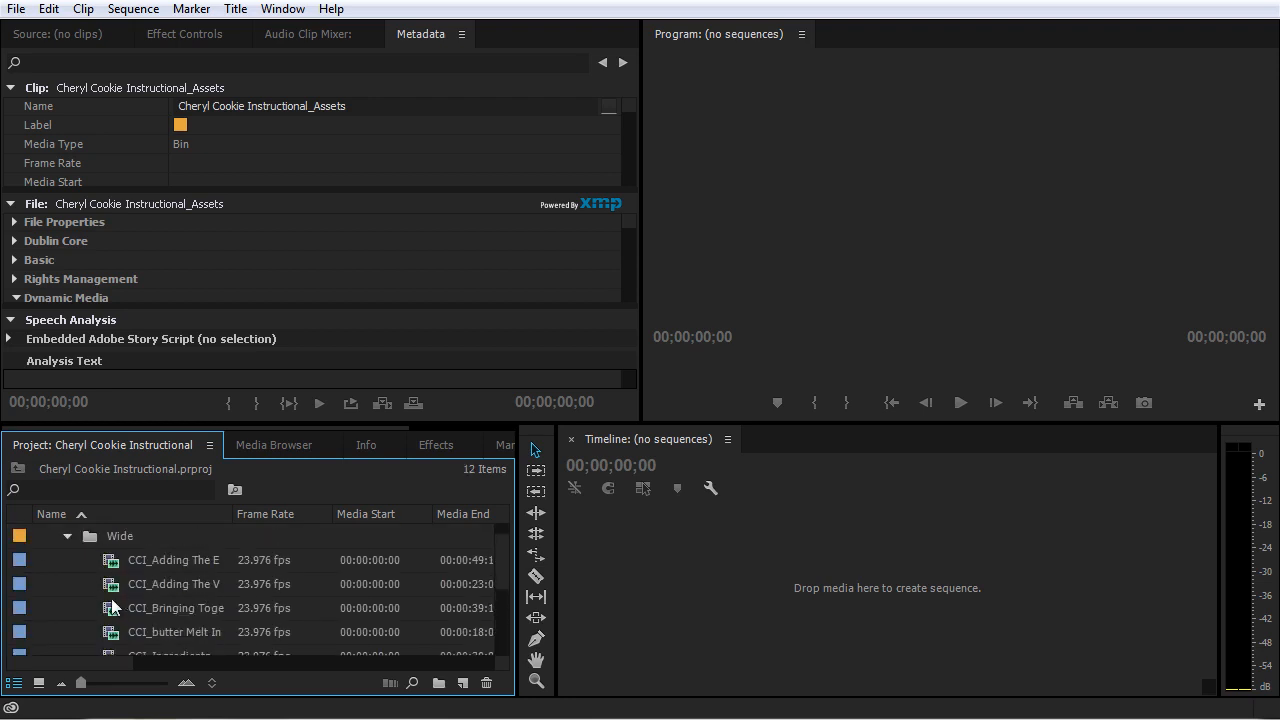
{"action": "left_click", "coordinate": [65, 539]}
{"action": "left_click", "coordinate": [63, 588]}
{"action": "scroll", "coordinate": [115, 590], "scroll_direction": "down", "scroll_amount": 4}
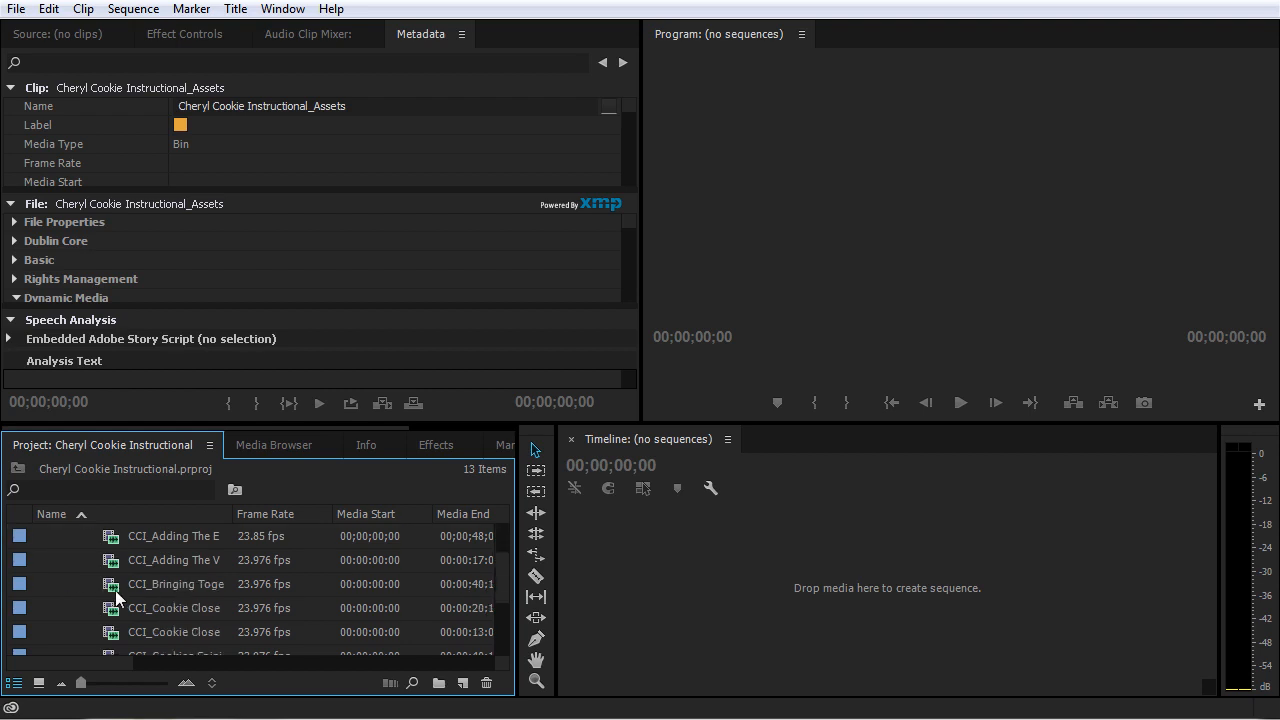
{"action": "scroll", "coordinate": [125, 594], "scroll_direction": "down", "scroll_amount": 1}
{"action": "scroll", "coordinate": [125, 594], "scroll_direction": "up", "scroll_amount": 5}
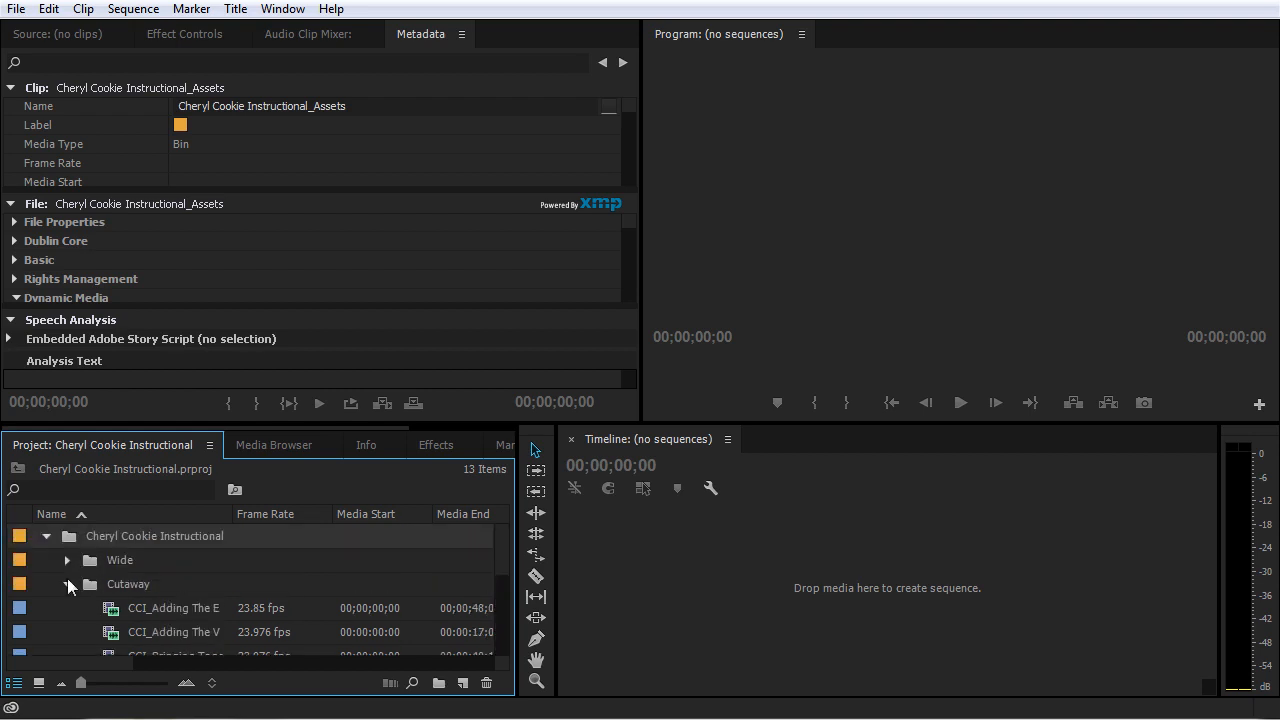
{"action": "left_click", "coordinate": [67, 584]}
Step: Switch to Windows Explorer and view the source clips in the Cutaway folder of Cheryl Cookie Instructional_Assets
{"action": "left_click", "coordinate": [117, 719]}
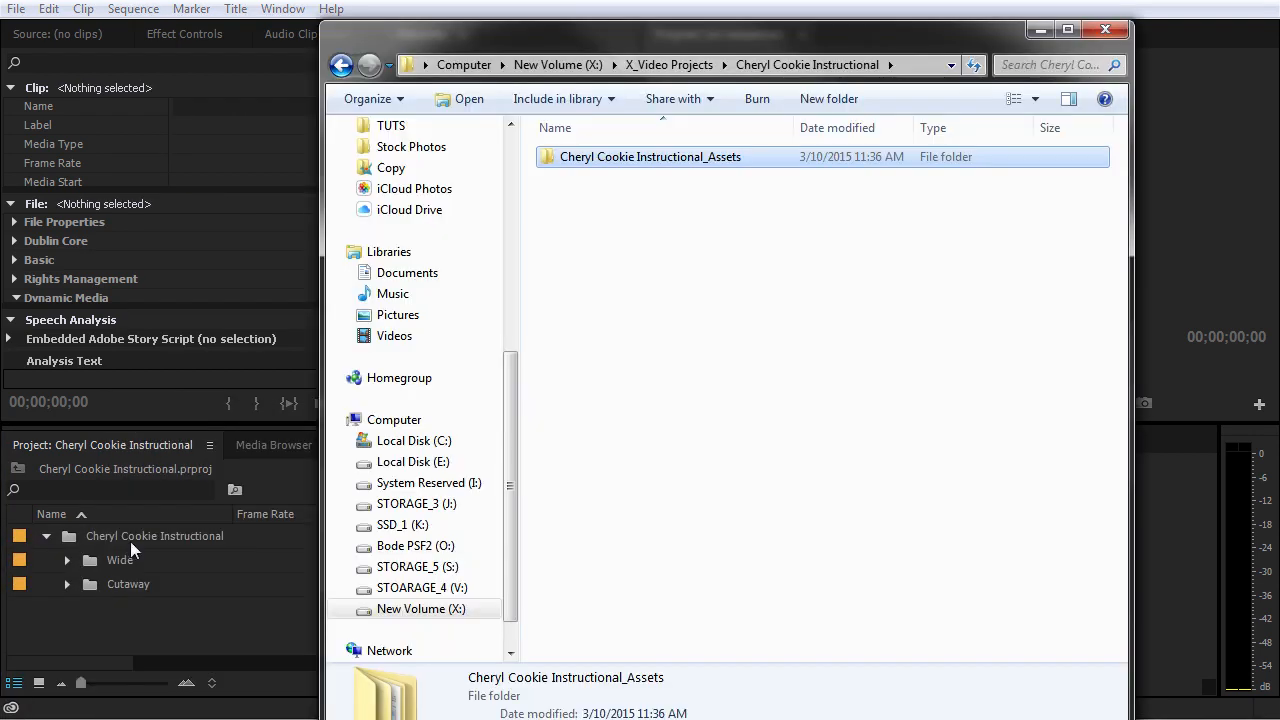
{"action": "double_click", "coordinate": [681, 157]}
{"action": "double_click", "coordinate": [623, 163]}
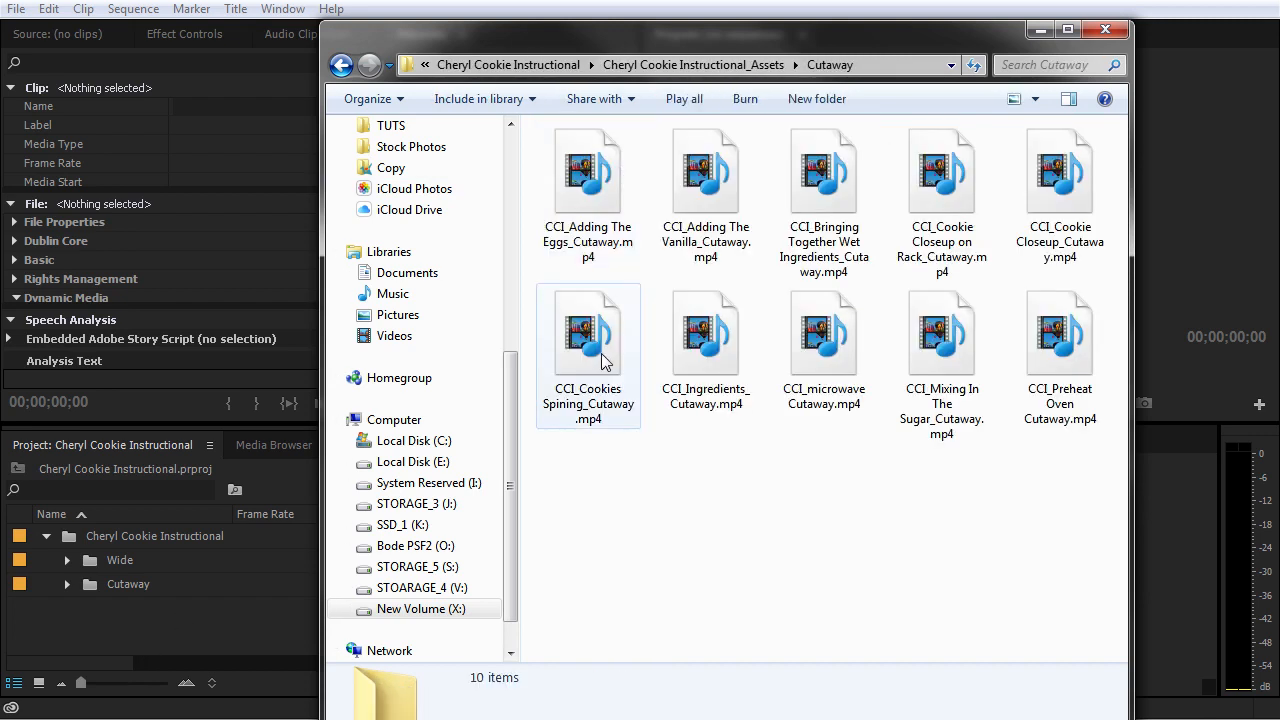
Step: Search the PICS folder for "arrow" and bring Arrow_600px_alpha.psd into the Premiere Pro project
{"action": "left_click", "coordinate": [513, 153]}
{"action": "left_click", "coordinate": [422, 177]}
{"action": "left_click", "coordinate": [1016, 65]}
{"action": "type", "text": "arrow"}
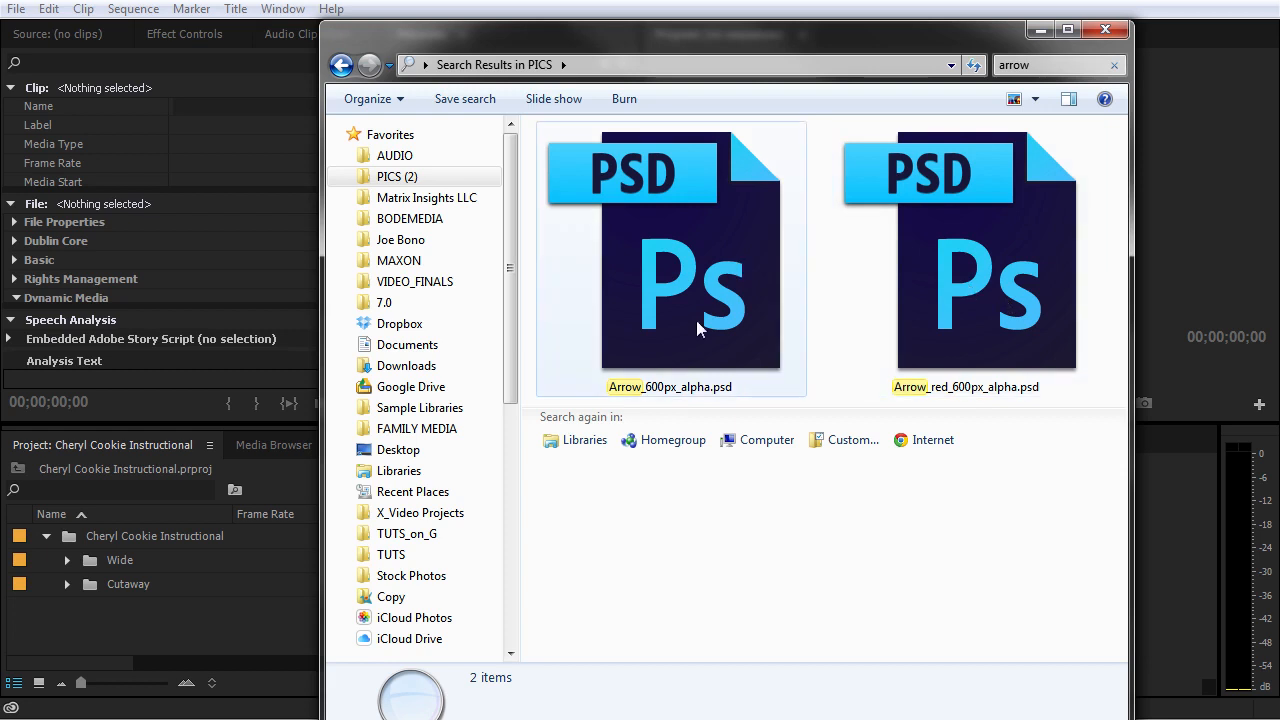
{"action": "left_click", "coordinate": [640, 276]}
{"action": "left_click_drag", "start_coordinate": [660, 276], "coordinate": [156, 639]}
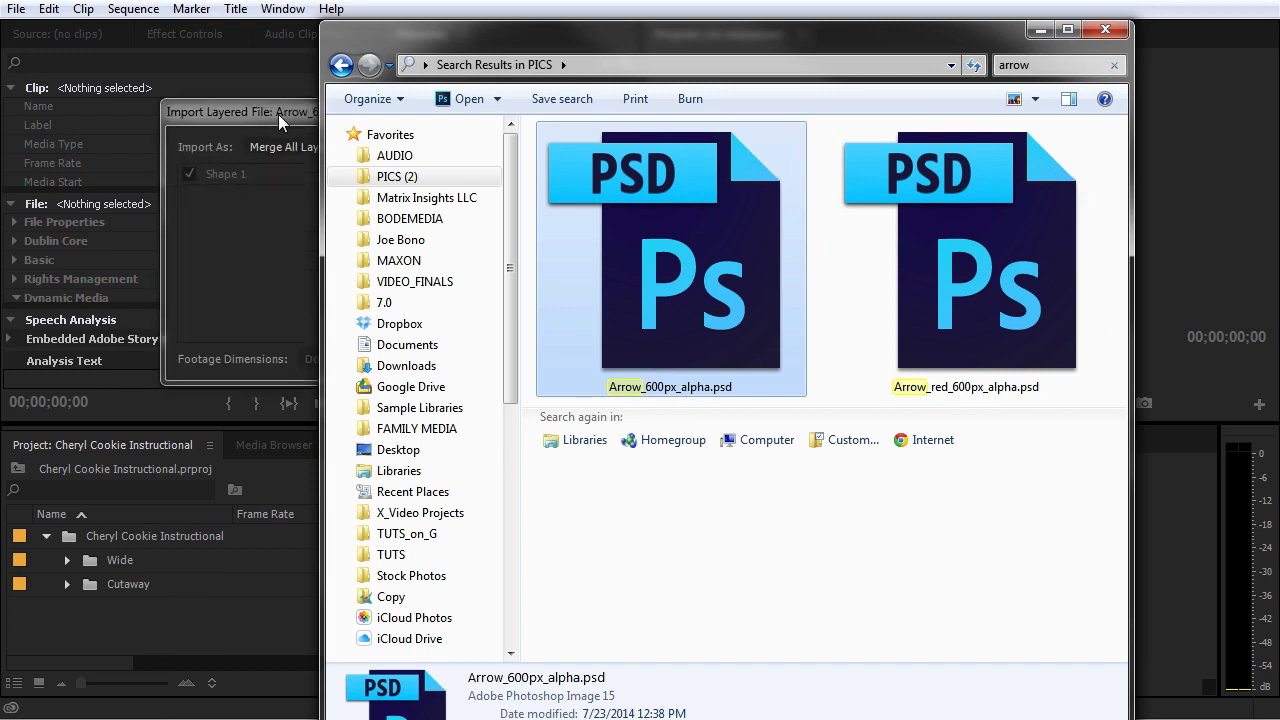
Step: Import the layered arrow file with Merge All Layers as the import option
{"action": "left_click", "coordinate": [278, 114]}
{"action": "left_click_drag", "start_coordinate": [331, 125], "coordinate": [571, 250]}
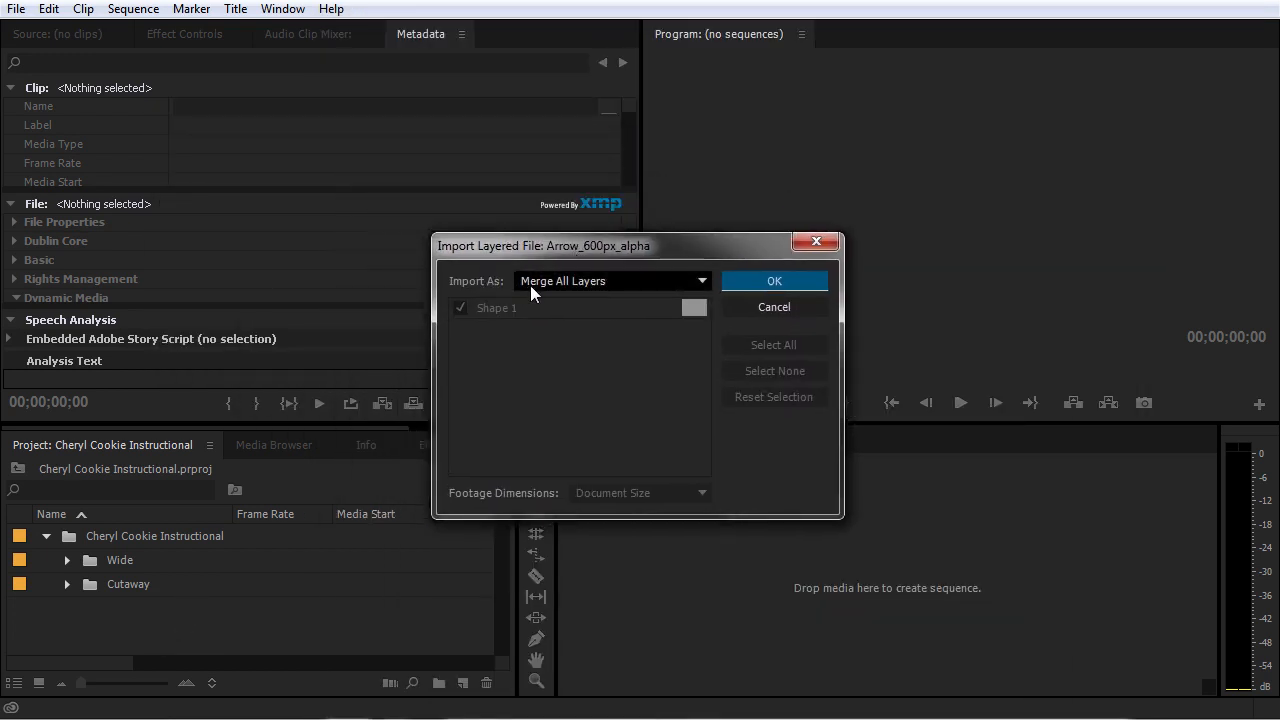
{"action": "left_click", "coordinate": [580, 286]}
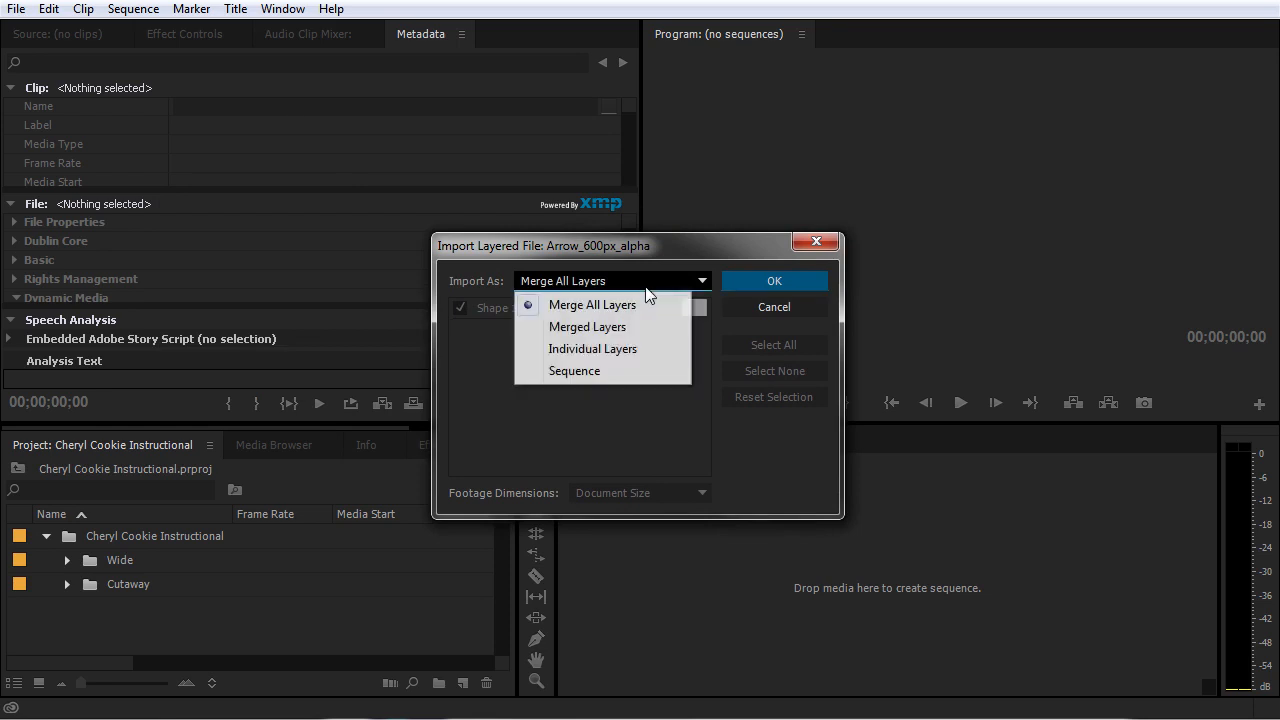
{"action": "left_click", "coordinate": [592, 305]}
{"action": "left_click", "coordinate": [781, 281]}
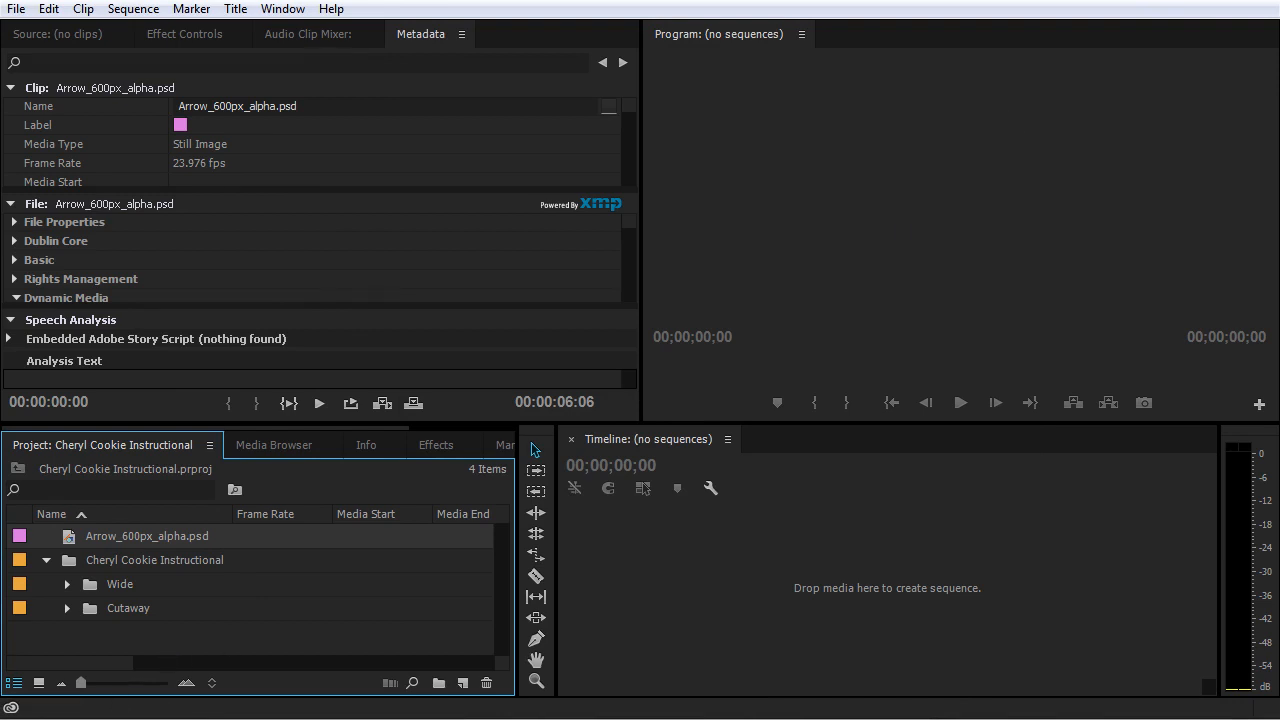
{"action": "left_click", "coordinate": [765, 563]}
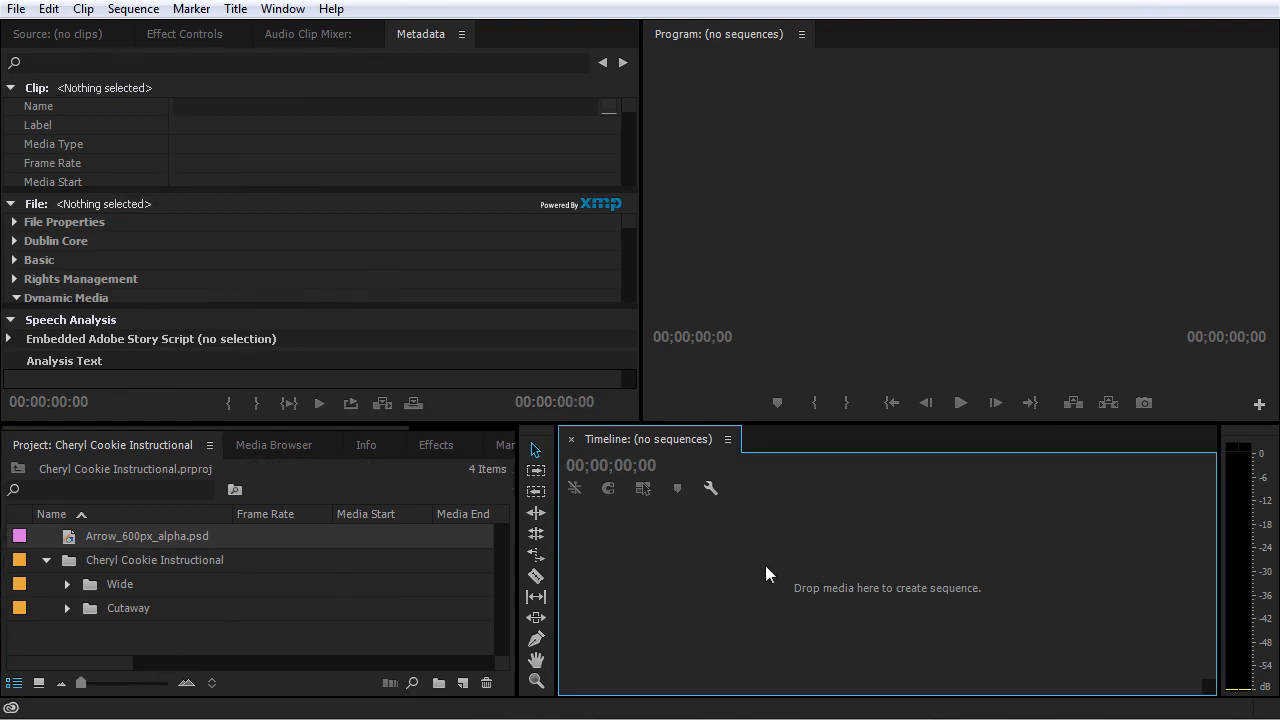
{"action": "left_click", "coordinate": [372, 610]}
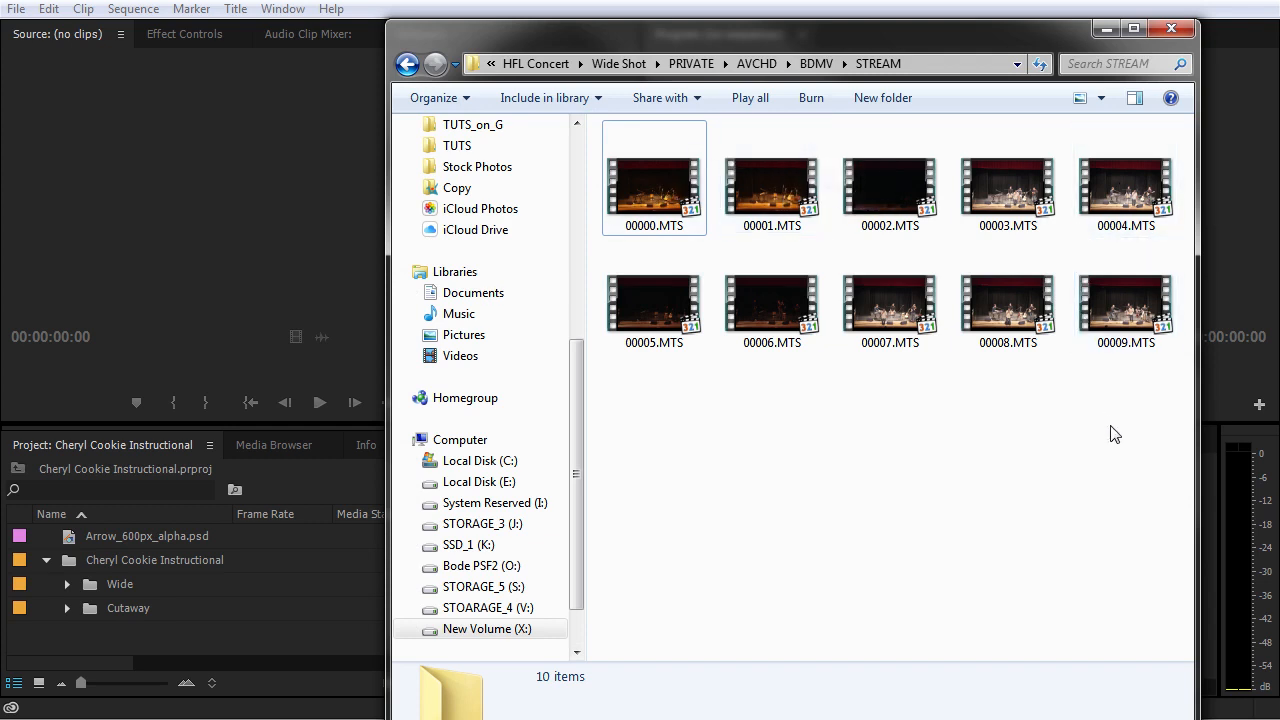
Step: Look through the MTS clips in the AVCHD STREAM folder, checking the details of clips 00008, 00002 and 00007
{"action": "left_click", "coordinate": [1006, 290]}
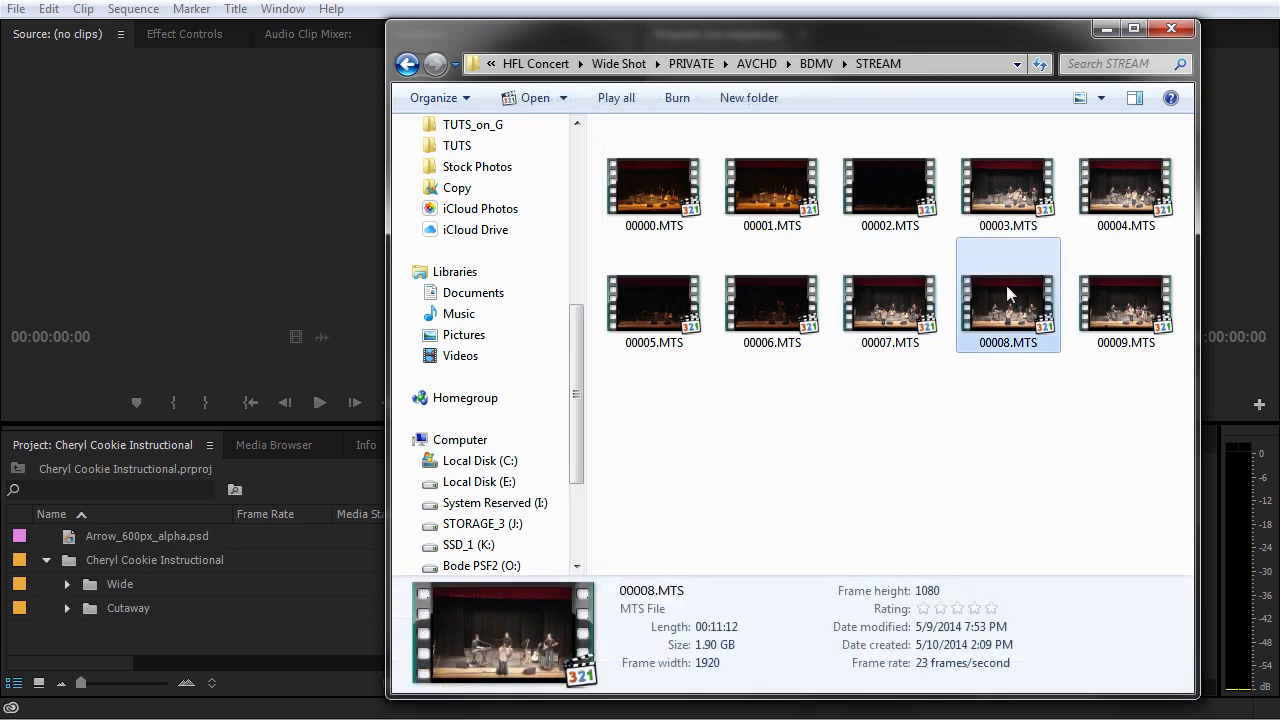
{"action": "left_click", "coordinate": [984, 206]}
{"action": "left_click", "coordinate": [903, 186]}
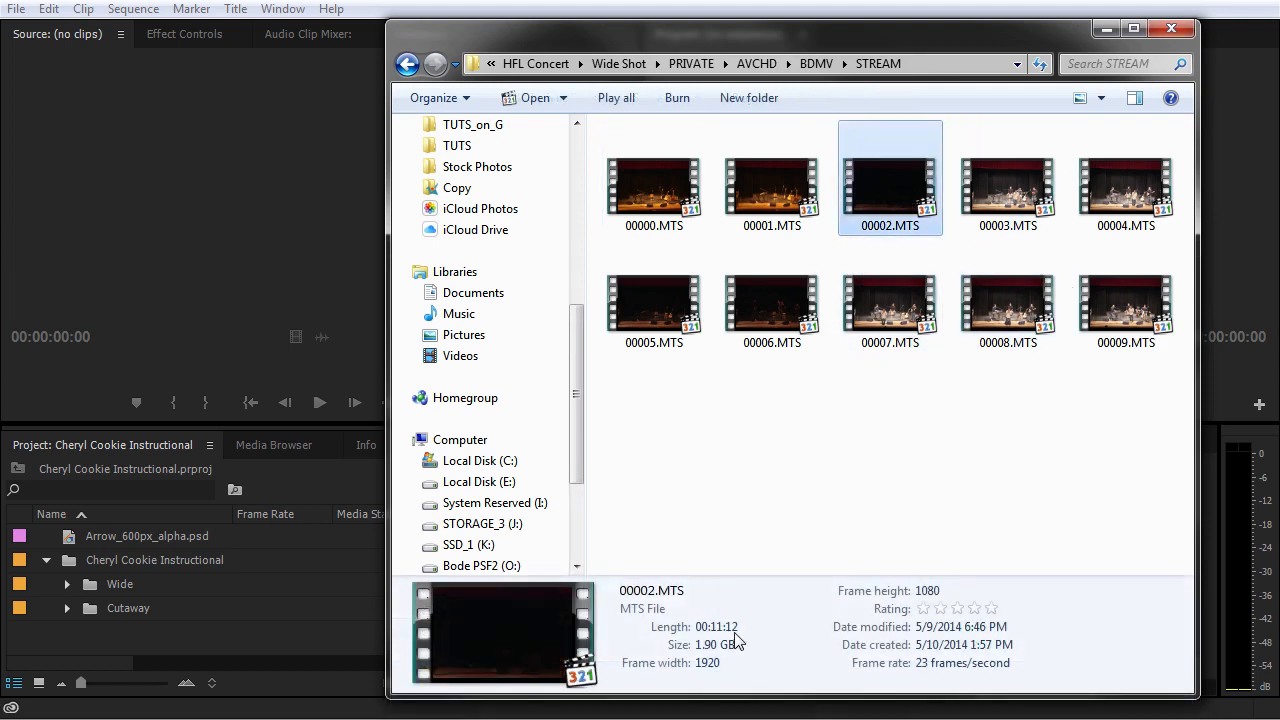
{"action": "left_click", "coordinate": [808, 300]}
{"action": "left_click", "coordinate": [868, 305]}
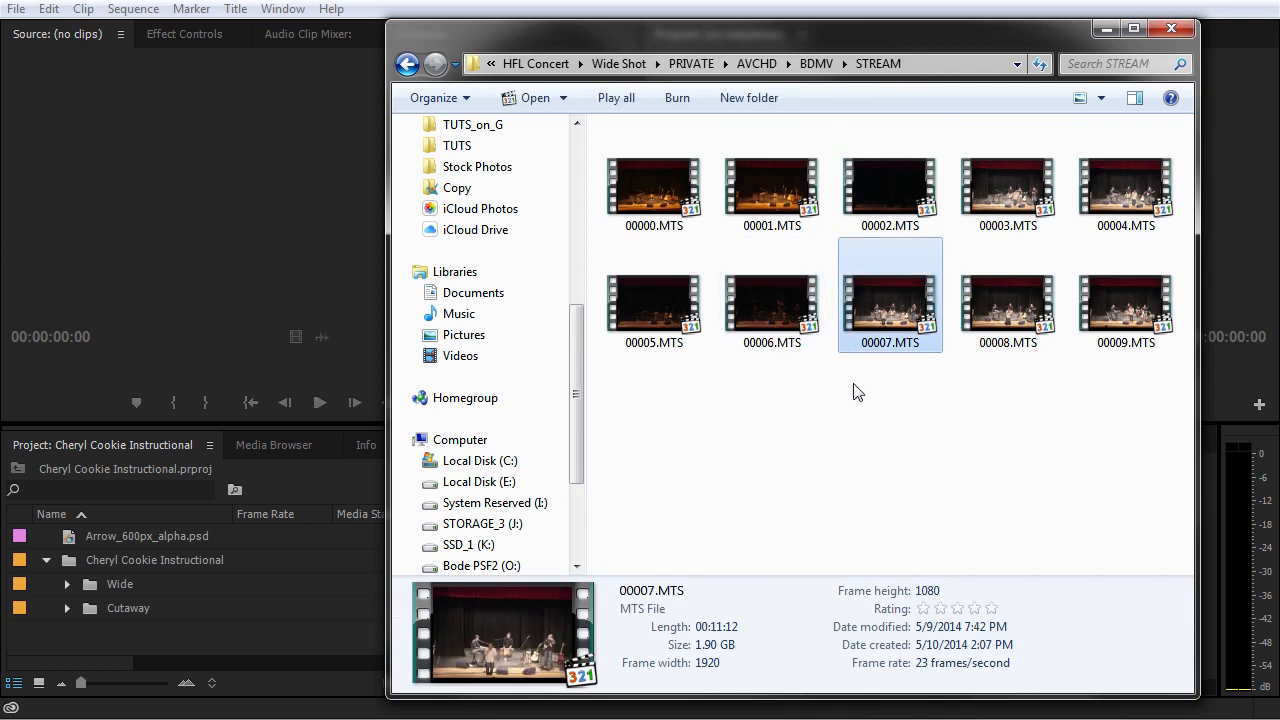
{"action": "left_click_drag", "start_coordinate": [1128, 394], "coordinate": [737, 500]}
{"action": "left_click", "coordinate": [737, 500]}
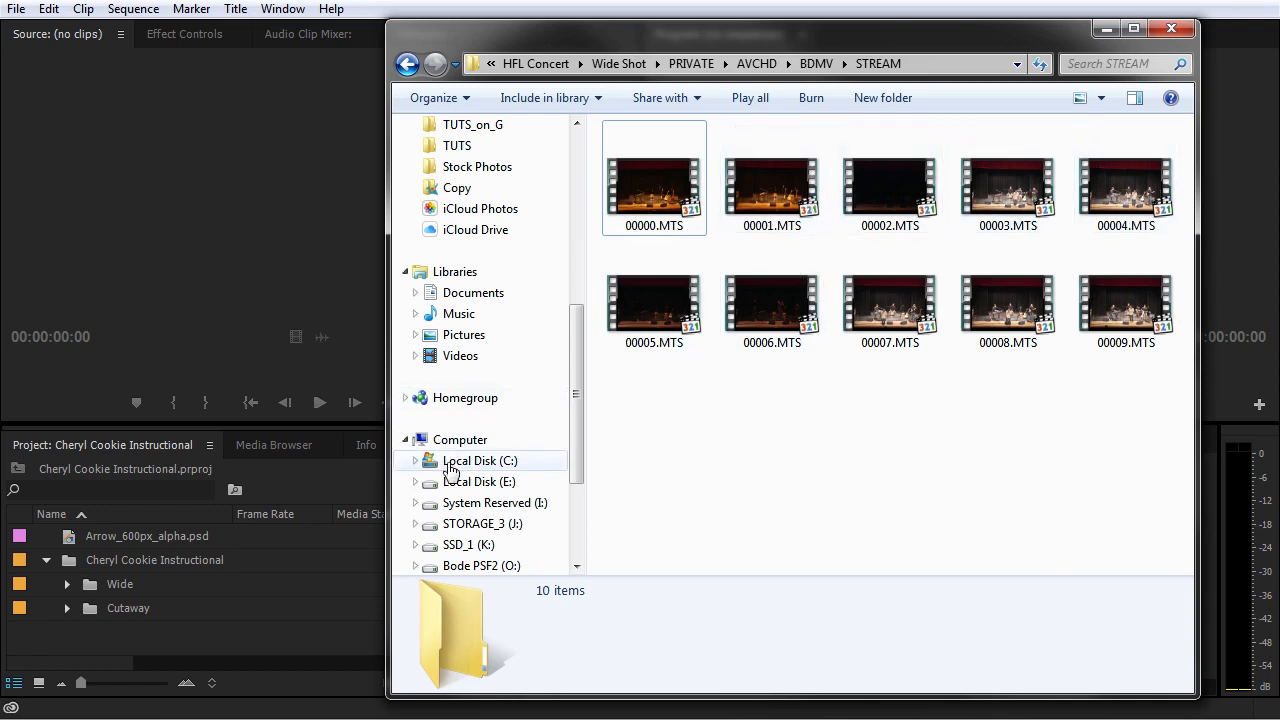
Step: In the Media Browser, go to drive X: and open the PRIVATE folder inside HFL Concert's Wide Shot folder
{"action": "left_click", "coordinate": [271, 443]}
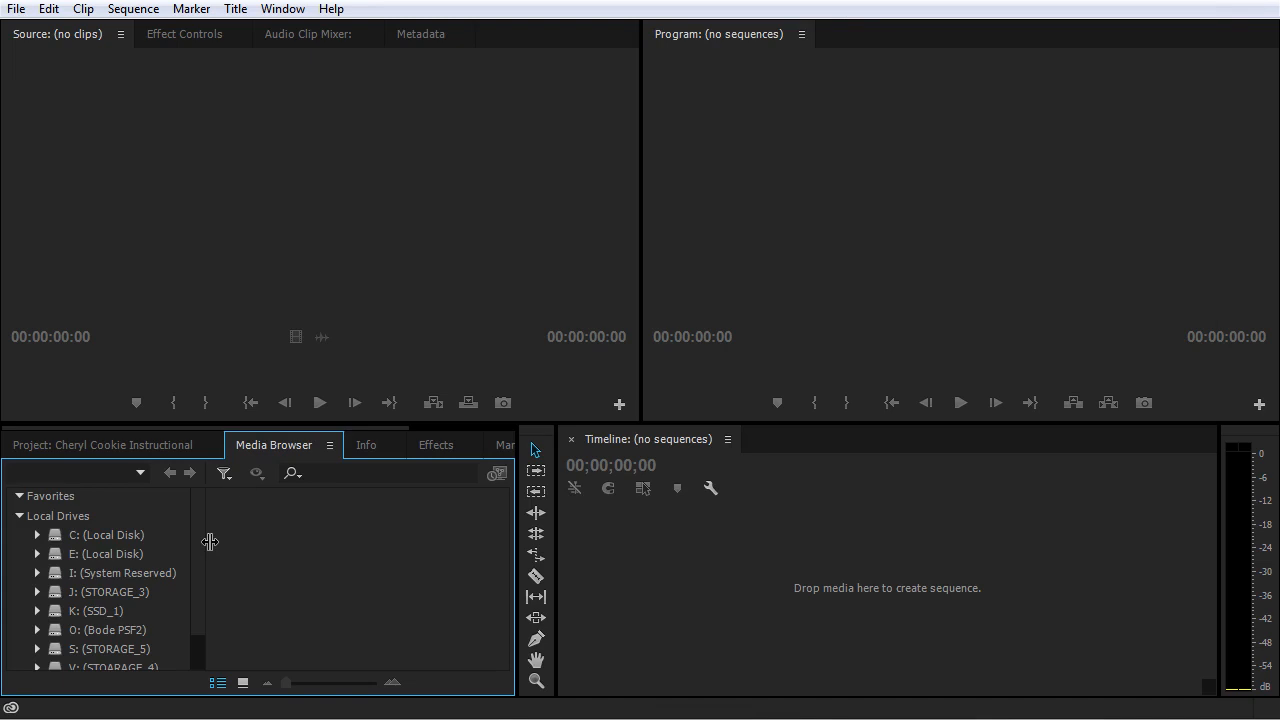
{"action": "scroll", "coordinate": [198, 550], "scroll_direction": "down", "scroll_amount": 2}
{"action": "left_click", "coordinate": [39, 645]}
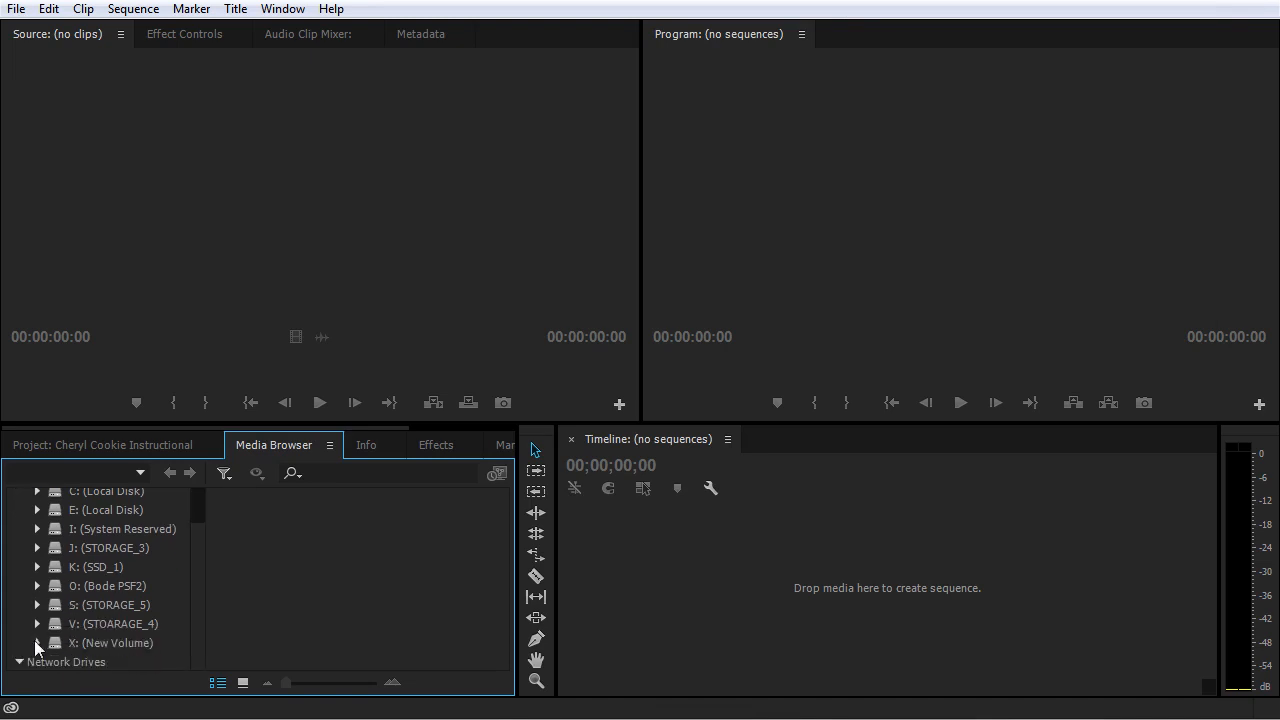
{"action": "scroll", "coordinate": [108, 599], "scroll_direction": "down", "scroll_amount": 6}
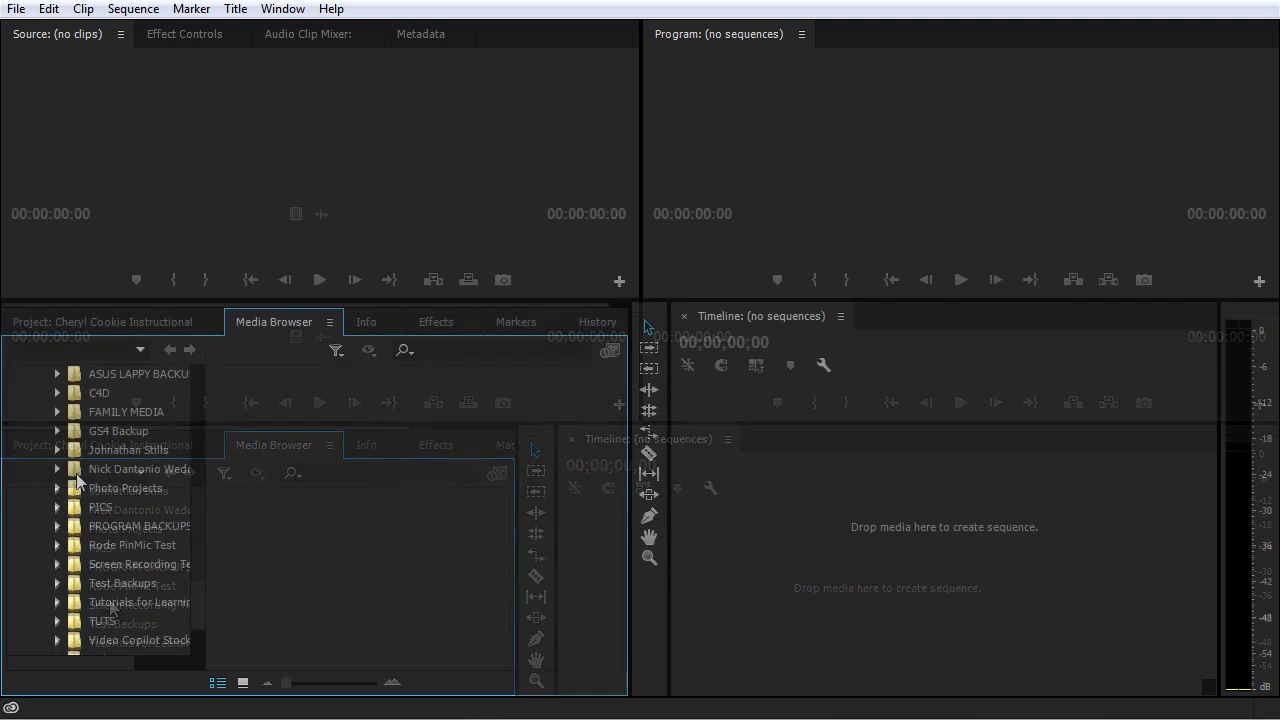
{"action": "left_click", "coordinate": [90, 452]}
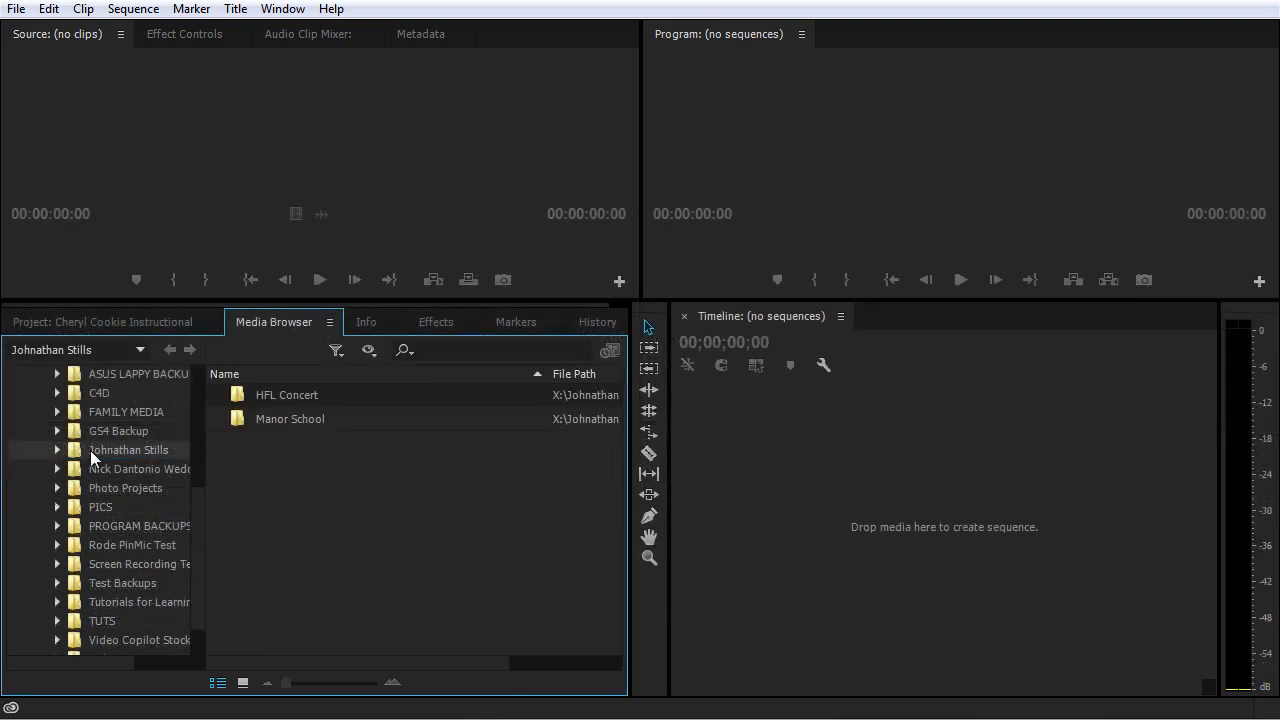
{"action": "double_click", "coordinate": [247, 394]}
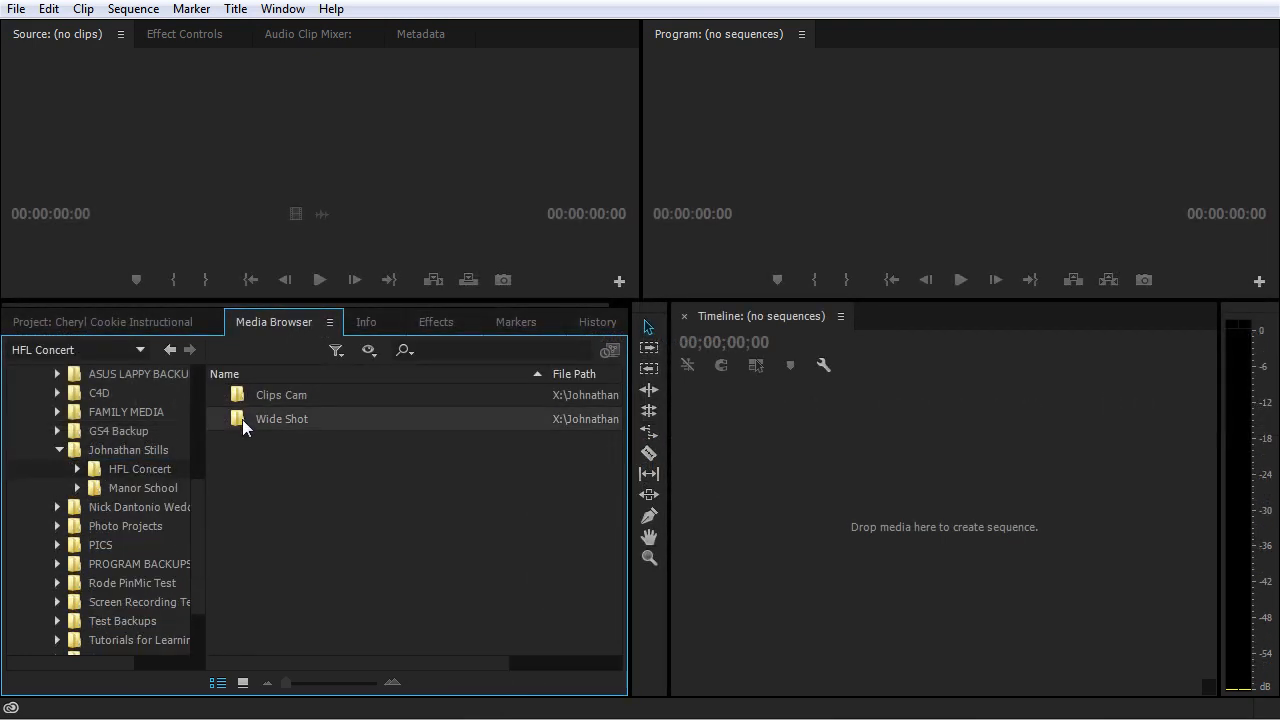
{"action": "double_click", "coordinate": [242, 418]}
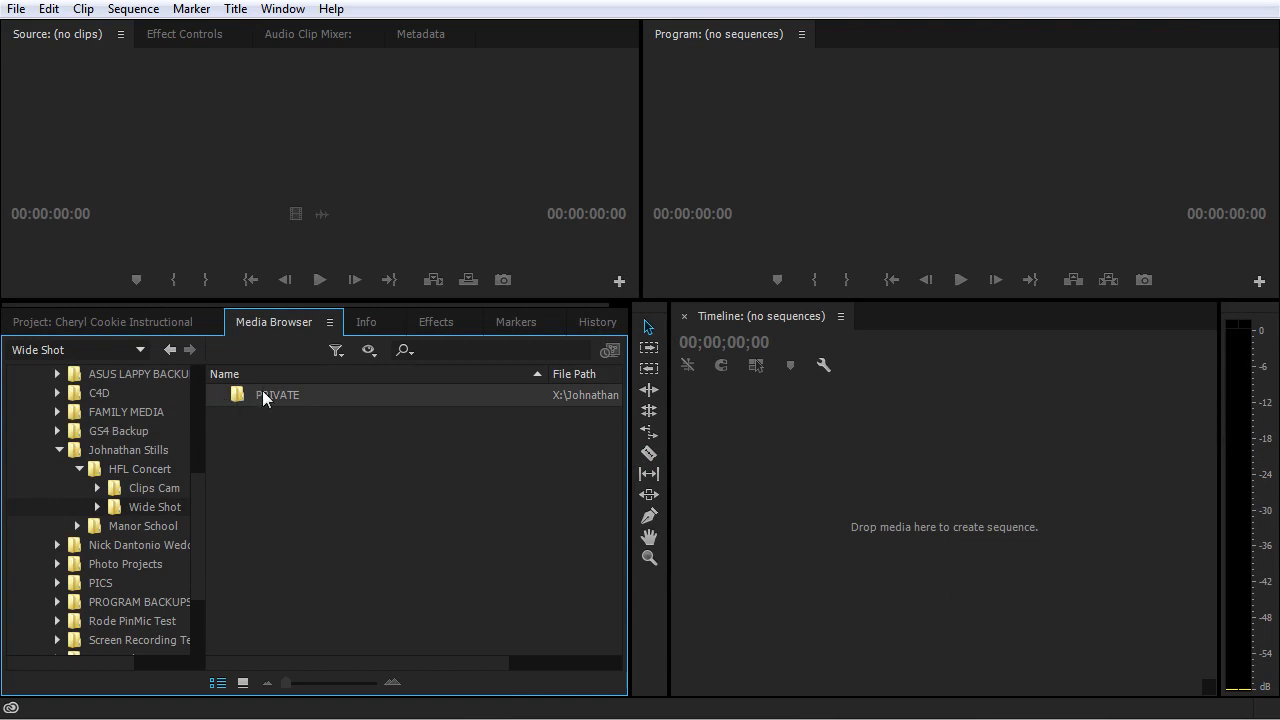
{"action": "double_click", "coordinate": [243, 394]}
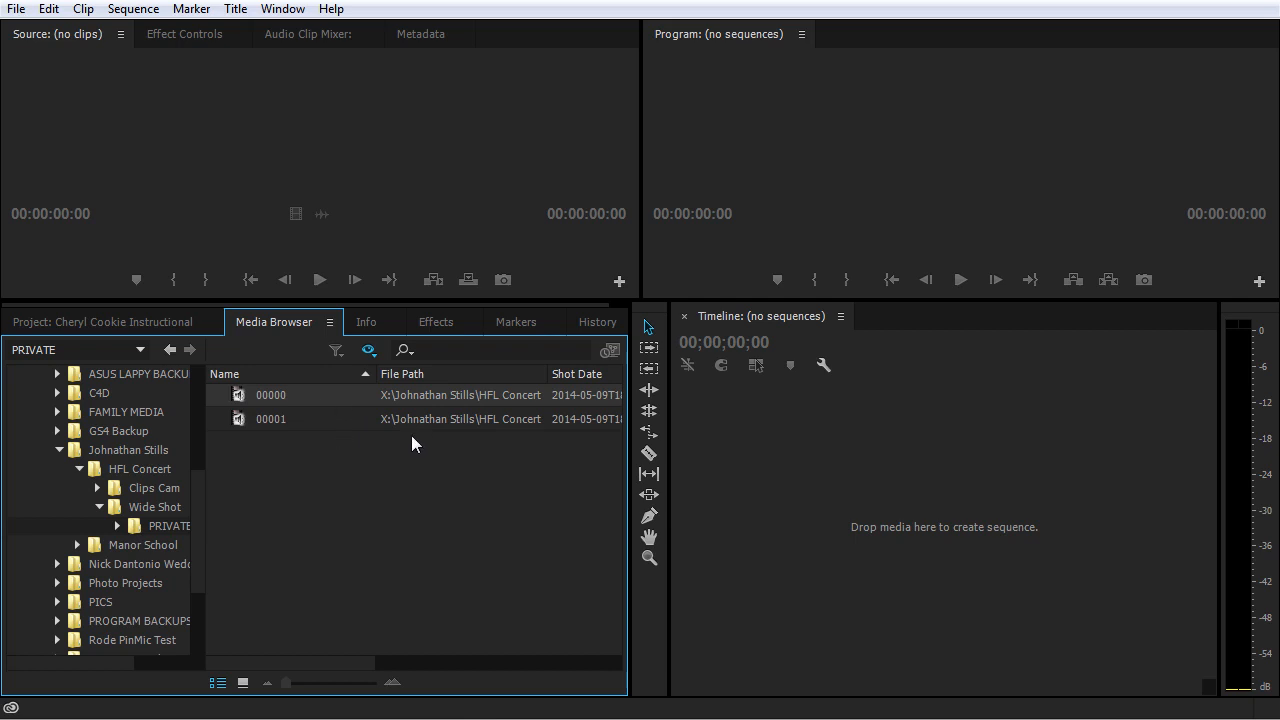
Step: Compare the AVCHD clips listed in the Media Browser with the individual MTS files in Windows Explorer's STREAM folder
{"action": "left_click", "coordinate": [332, 418]}
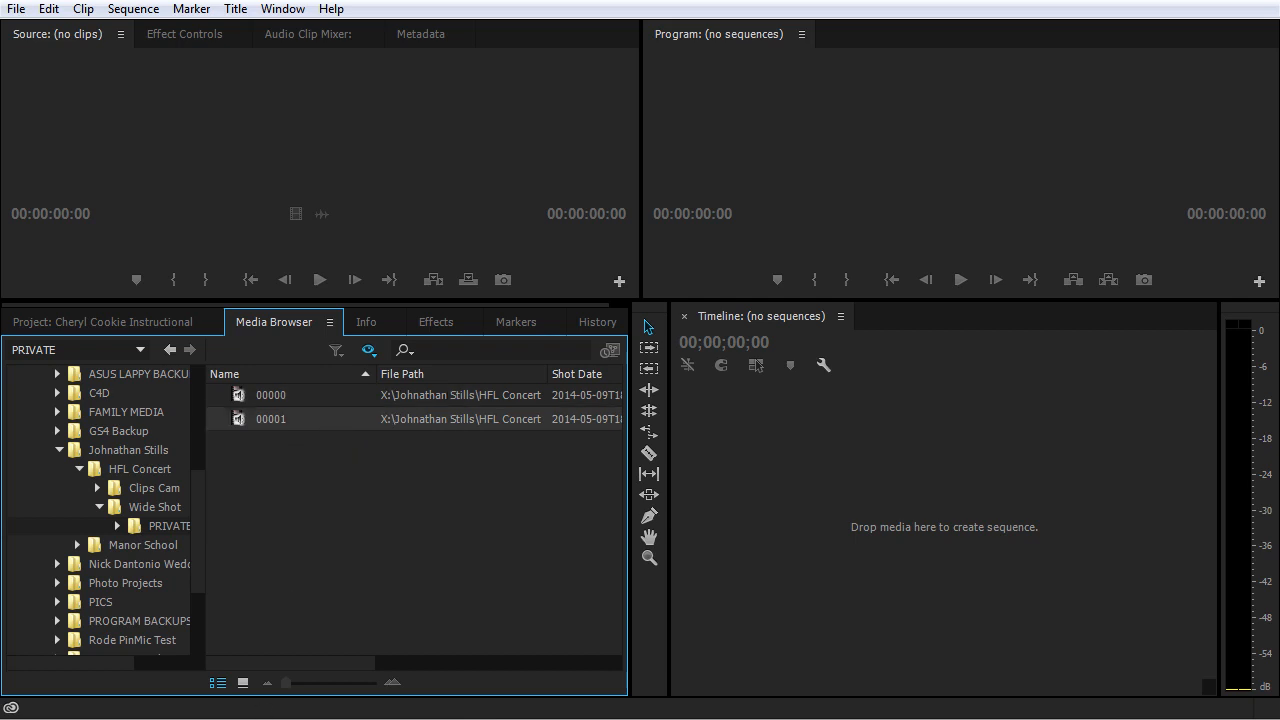
{"action": "key", "text": "alt+Tab"}
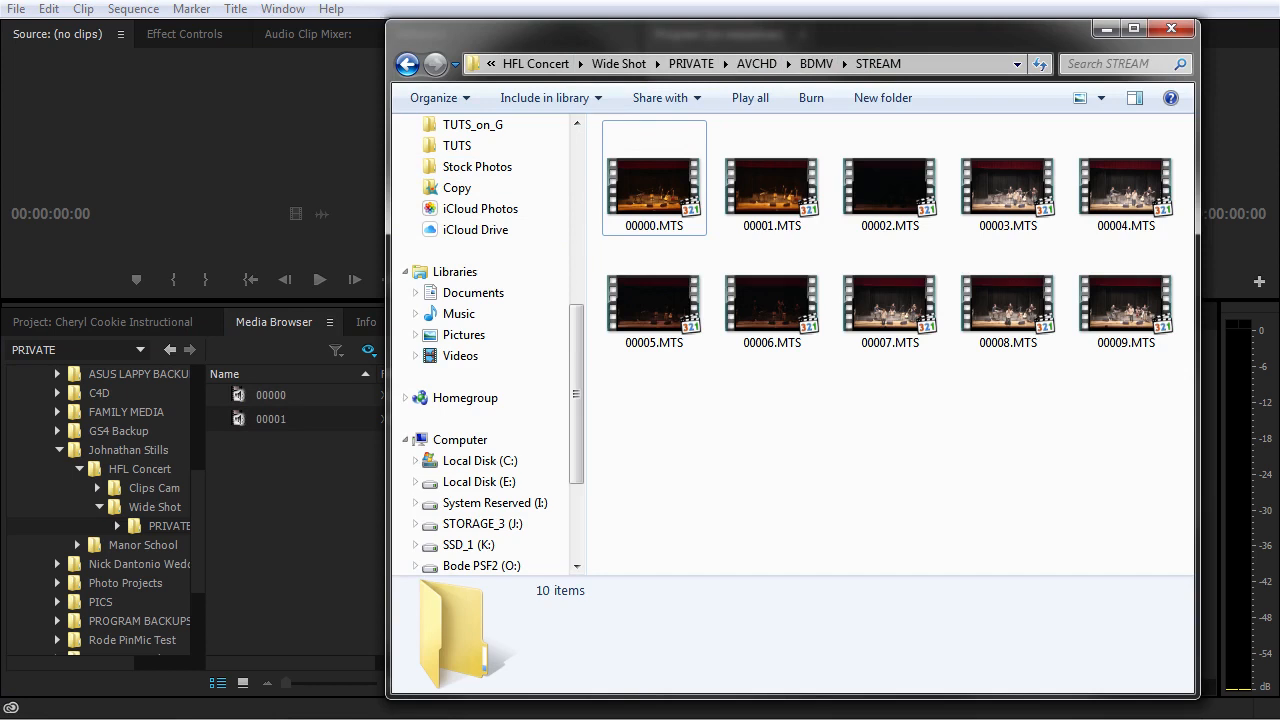
{"action": "key", "text": "alt+Tab"}
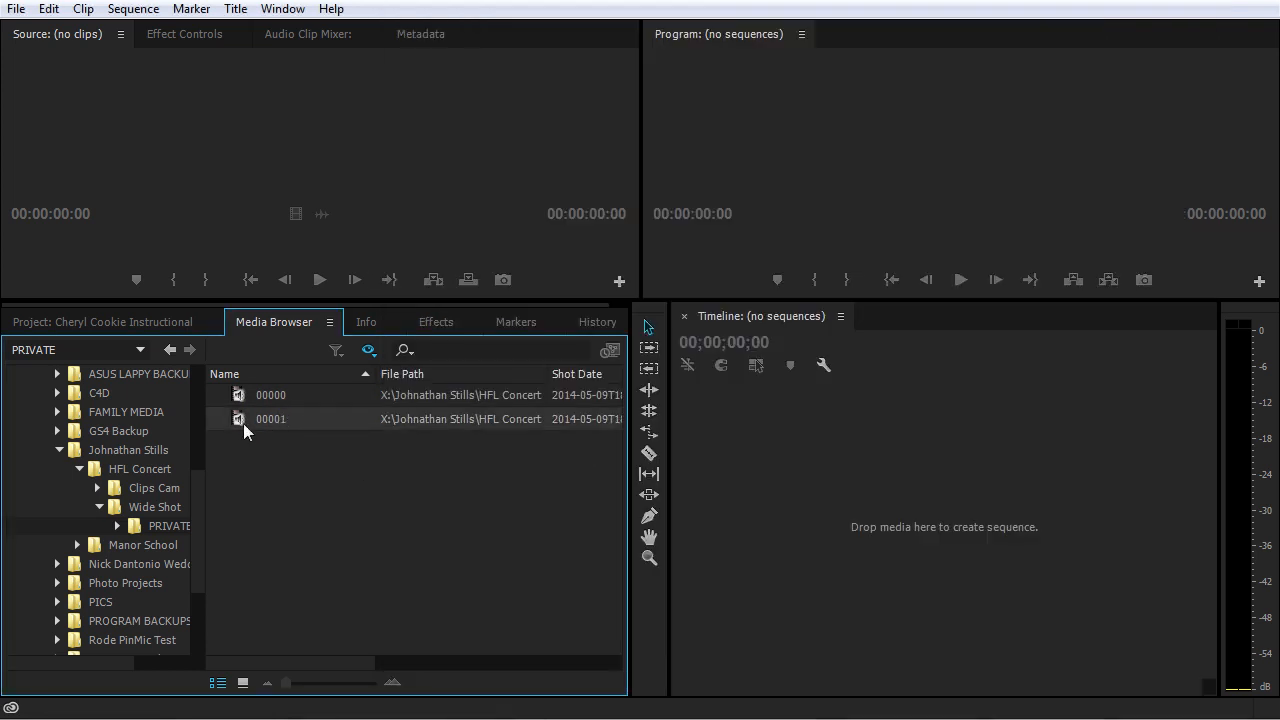
Step: Import the AVCHD clip 00001 from the Media Browser, return to the project's contents and save the project
{"action": "right_click", "coordinate": [322, 418]}
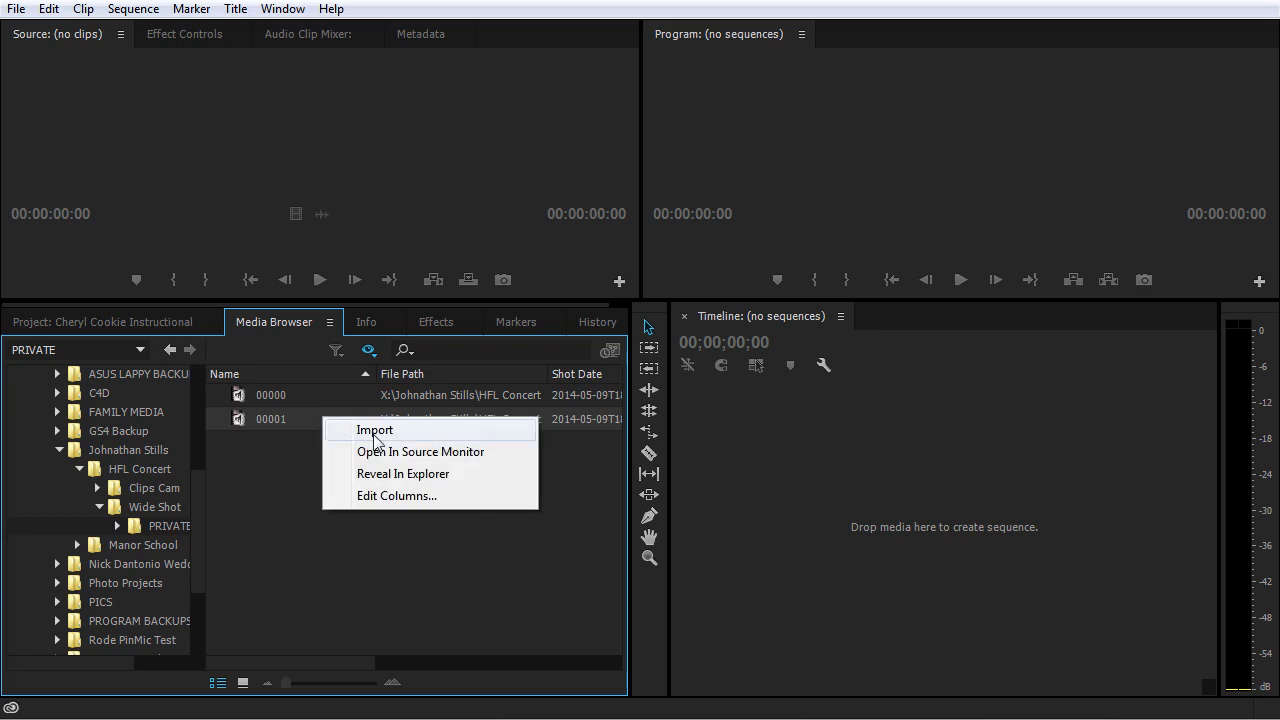
{"action": "left_click", "coordinate": [313, 426]}
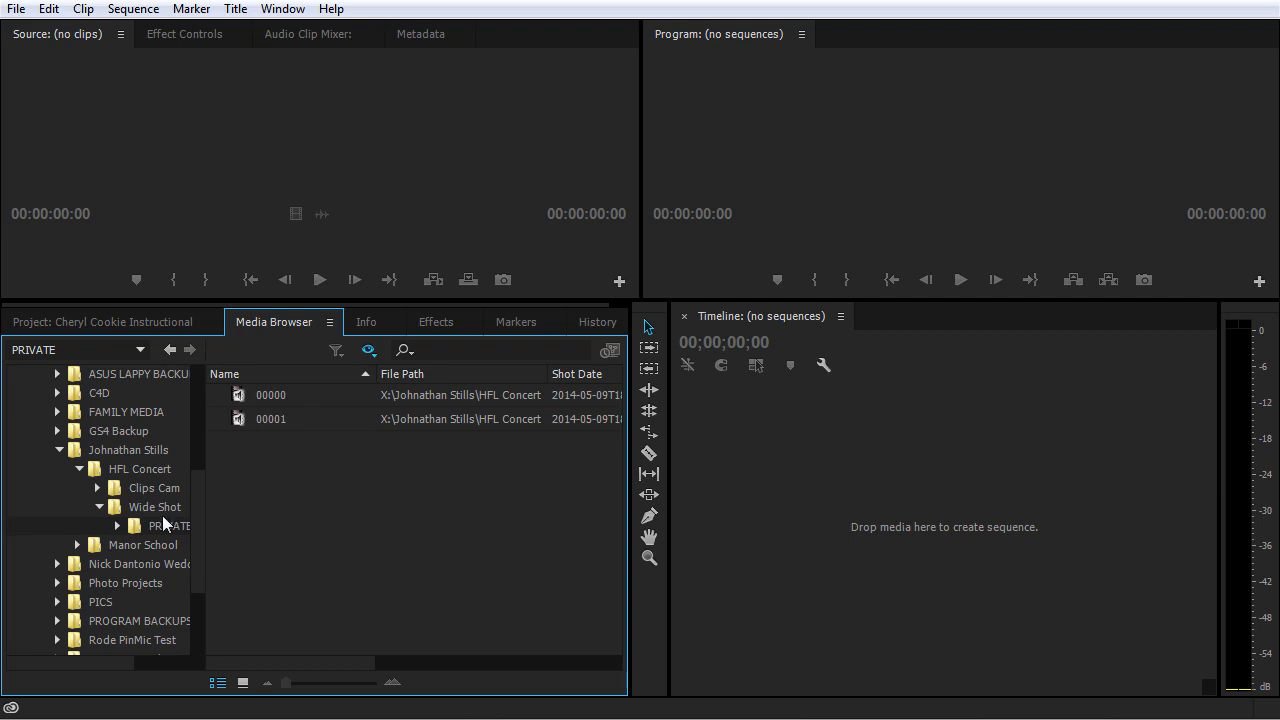
{"action": "right_click", "coordinate": [316, 407]}
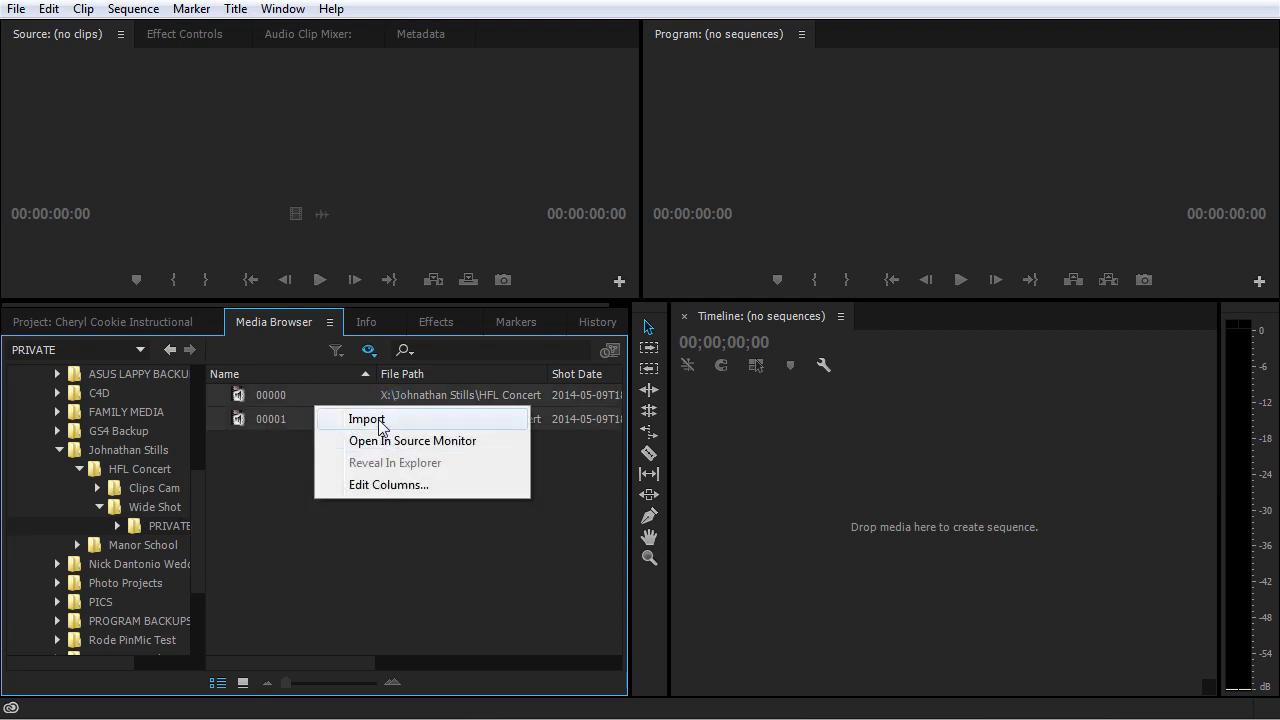
{"action": "left_click", "coordinate": [380, 425]}
{"action": "right_click", "coordinate": [316, 419]}
{"action": "left_click", "coordinate": [332, 430]}
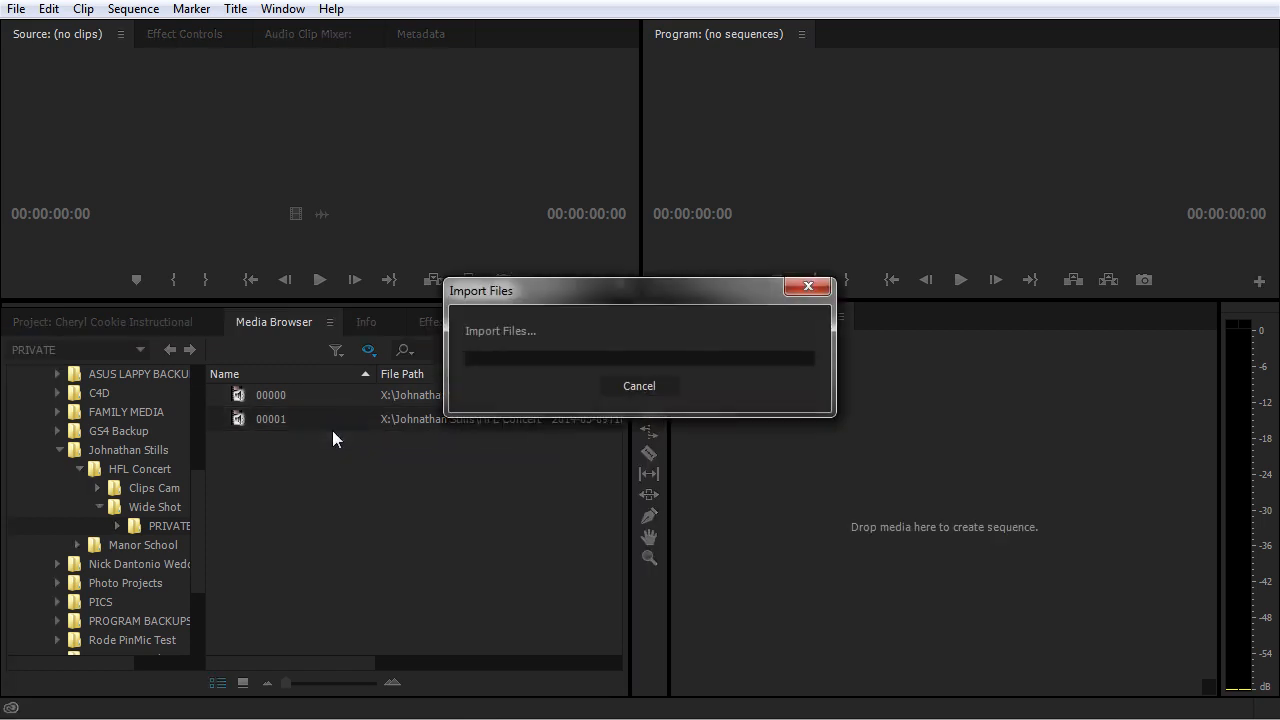
{"action": "left_click", "coordinate": [113, 323]}
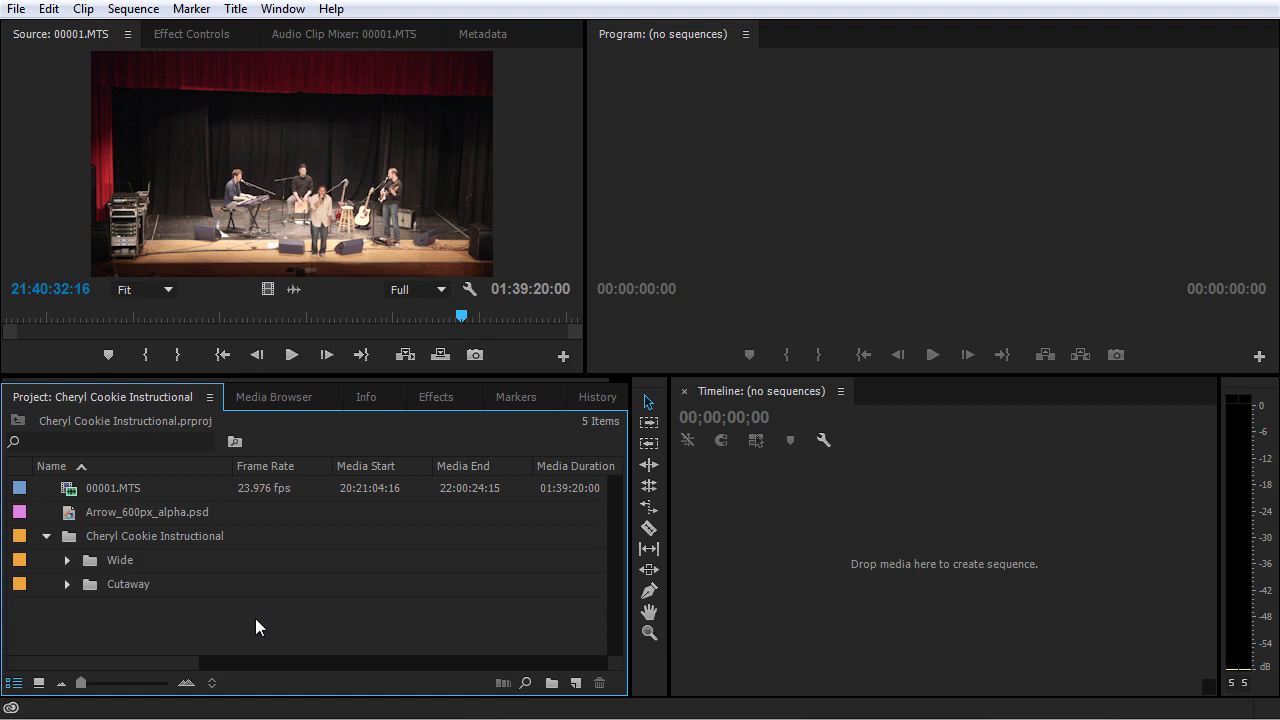
{"action": "key", "text": "ctrl+s"}
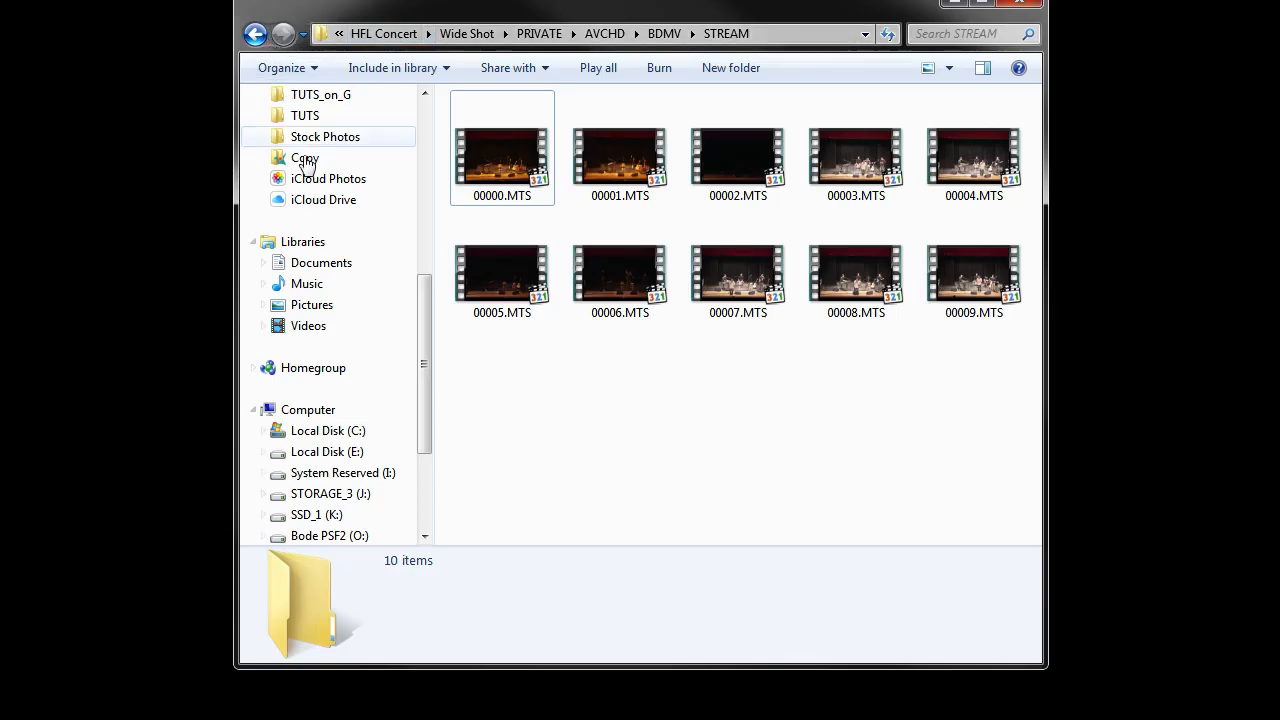
Step: In Windows Explorer, open the Wide folder of Cheryl Cookie Instructional_Assets within X_Video Projects on drive X:
{"action": "left_click_drag", "start_coordinate": [426, 384], "coordinate": [433, 348]}
{"action": "left_click", "coordinate": [330, 158]}
{"action": "left_click", "coordinate": [521, 190]}
{"action": "double_click", "coordinate": [521, 192]}
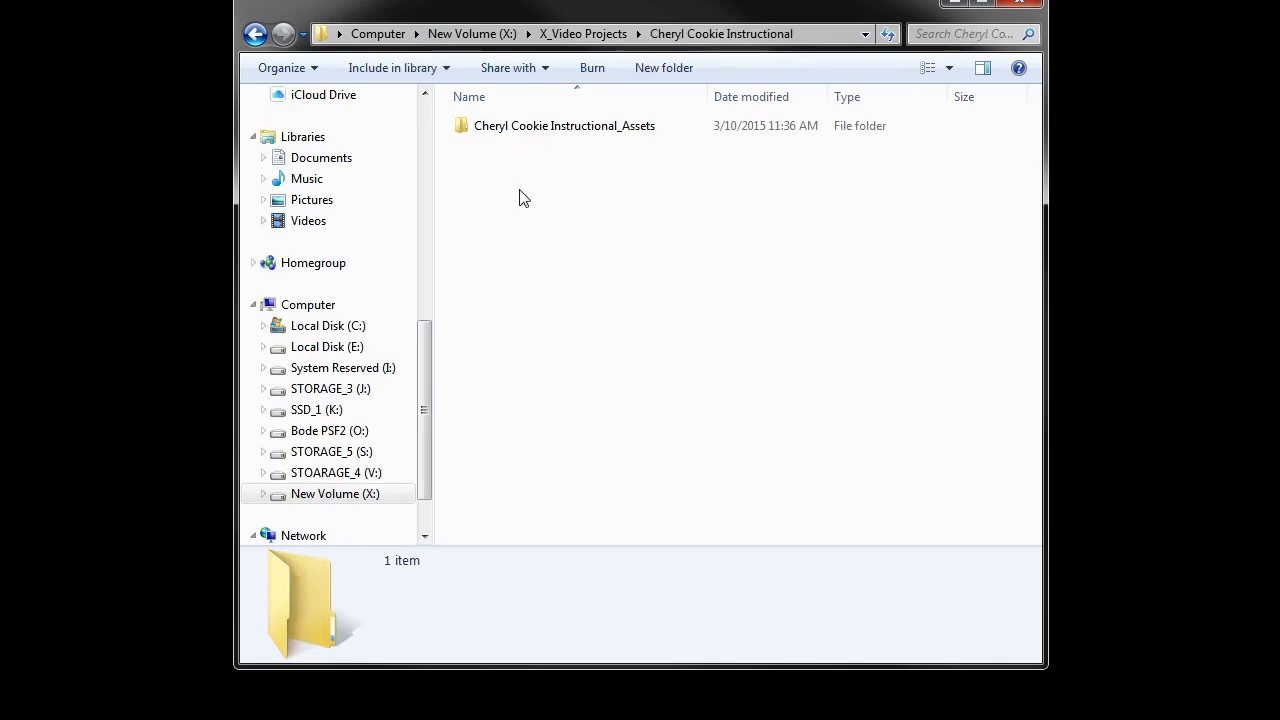
{"action": "double_click", "coordinate": [550, 128]}
{"action": "double_click", "coordinate": [480, 148]}
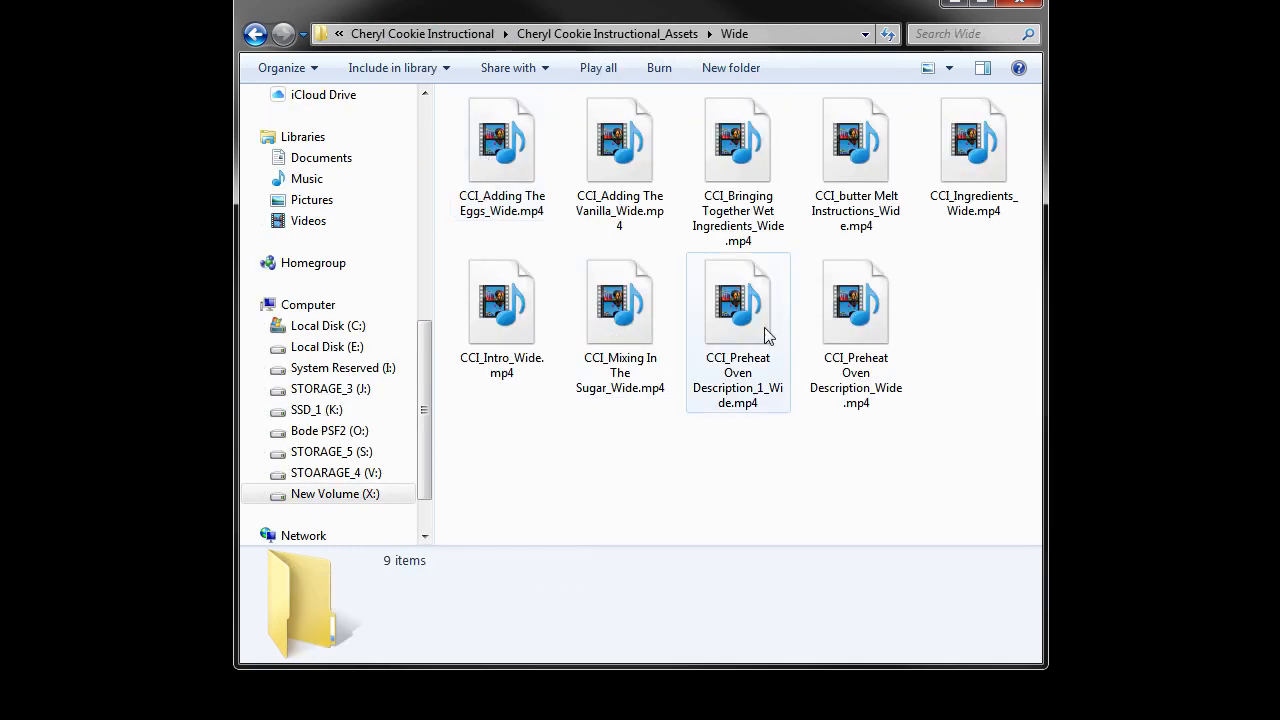
Step: Move CCI_Preheat Oven Description_Wide.mp4 from the Wide folder up to the X_Video Projects folder
{"action": "left_click", "coordinate": [868, 318]}
{"action": "key", "text": "ctrl+x"}
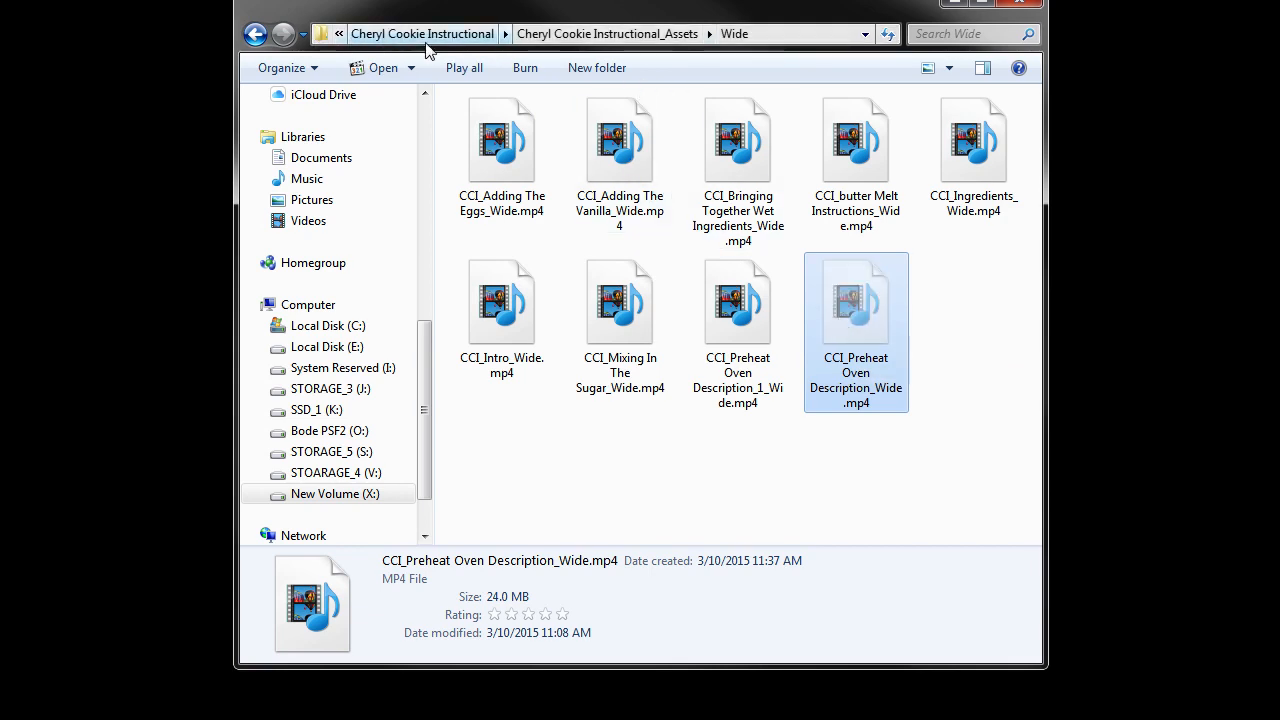
{"action": "left_click", "coordinate": [423, 280]}
{"action": "left_click", "coordinate": [254, 36]}
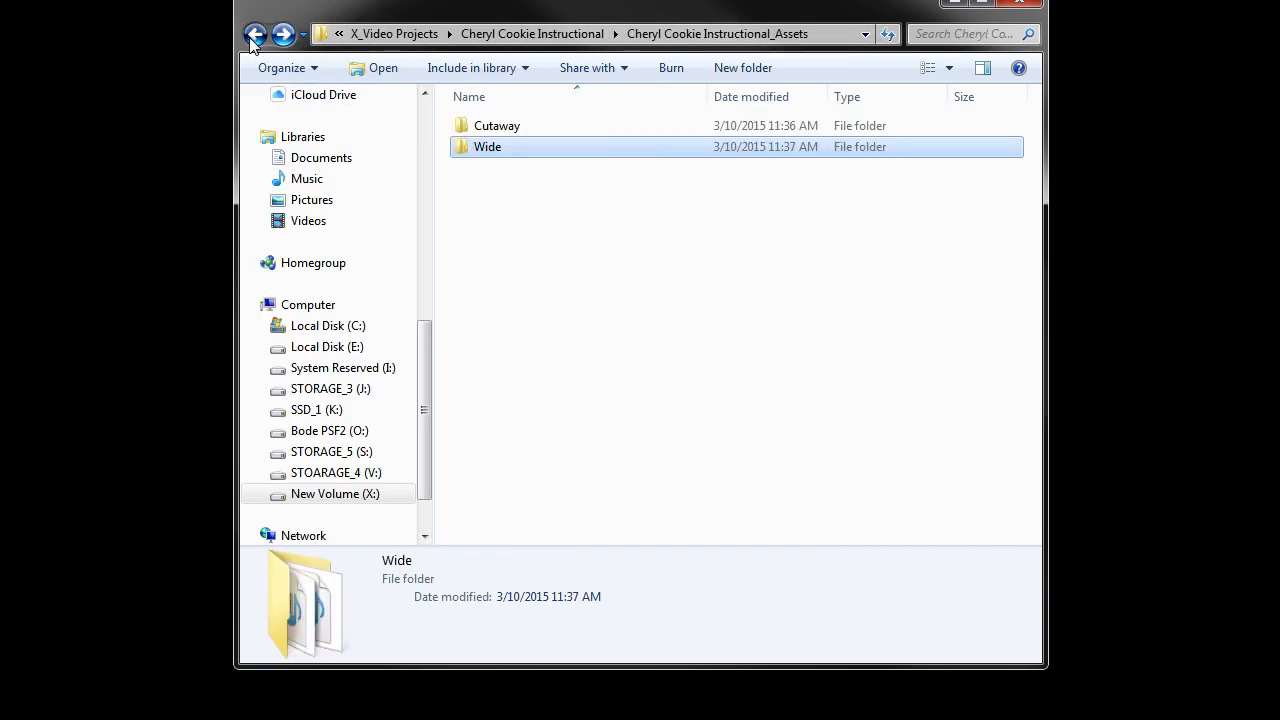
{"action": "left_click", "coordinate": [254, 36]}
{"action": "left_click", "coordinate": [254, 36]}
{"action": "scroll", "coordinate": [737, 374], "scroll_direction": "down", "scroll_amount": 2}
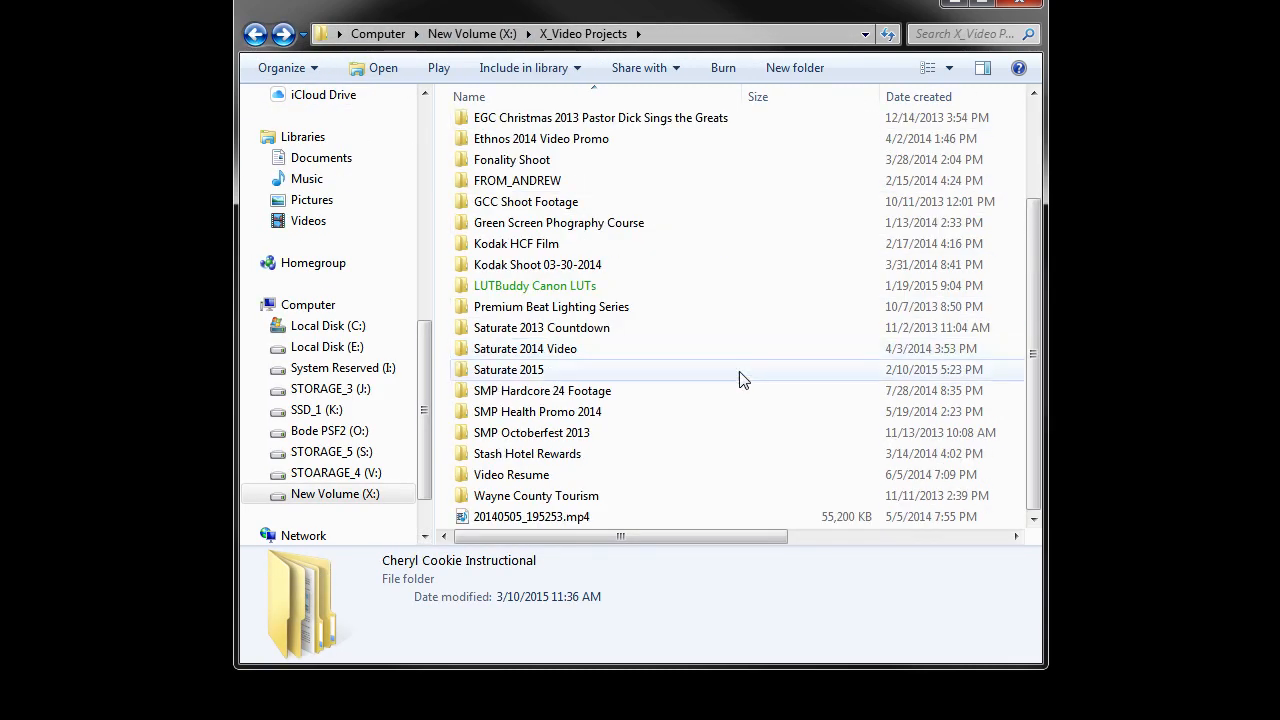
{"action": "key", "text": "End"}
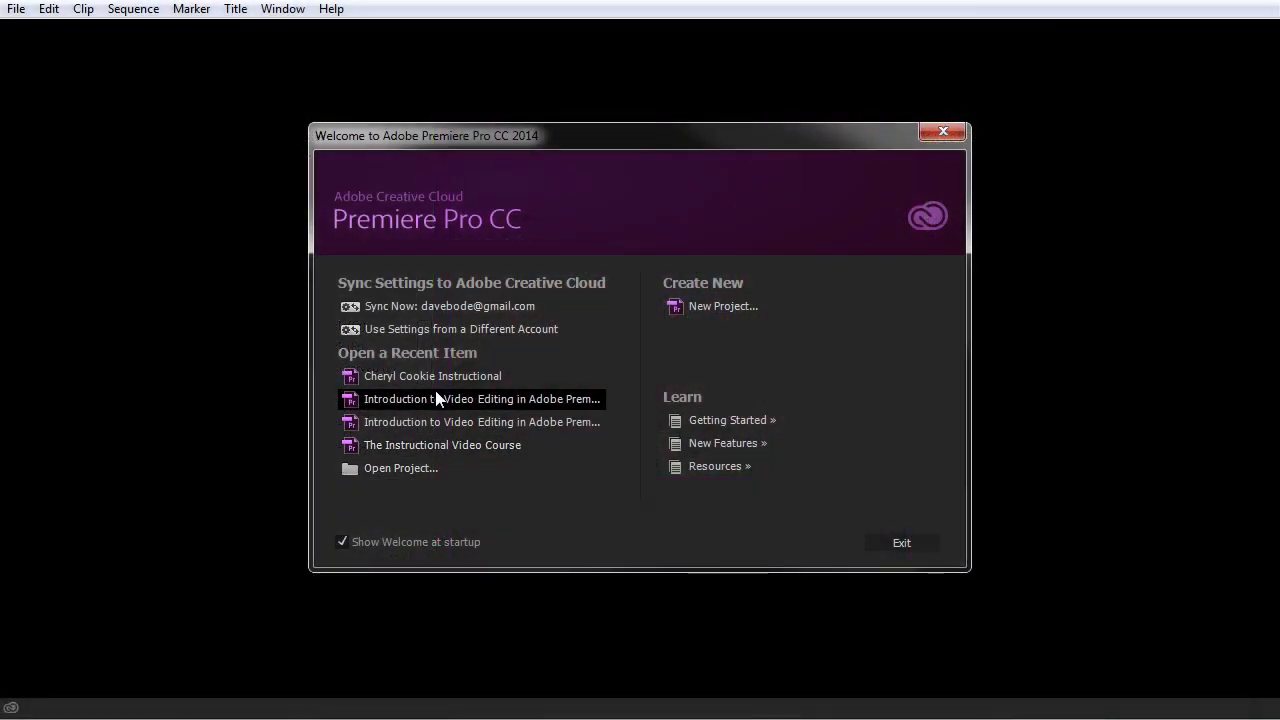
Step: Reopen the recent project Cheryl Cookie Instructional in Premiere Pro and widen the Link Media columns to read the missing clip's name and path
{"action": "left_click", "coordinate": [438, 375]}
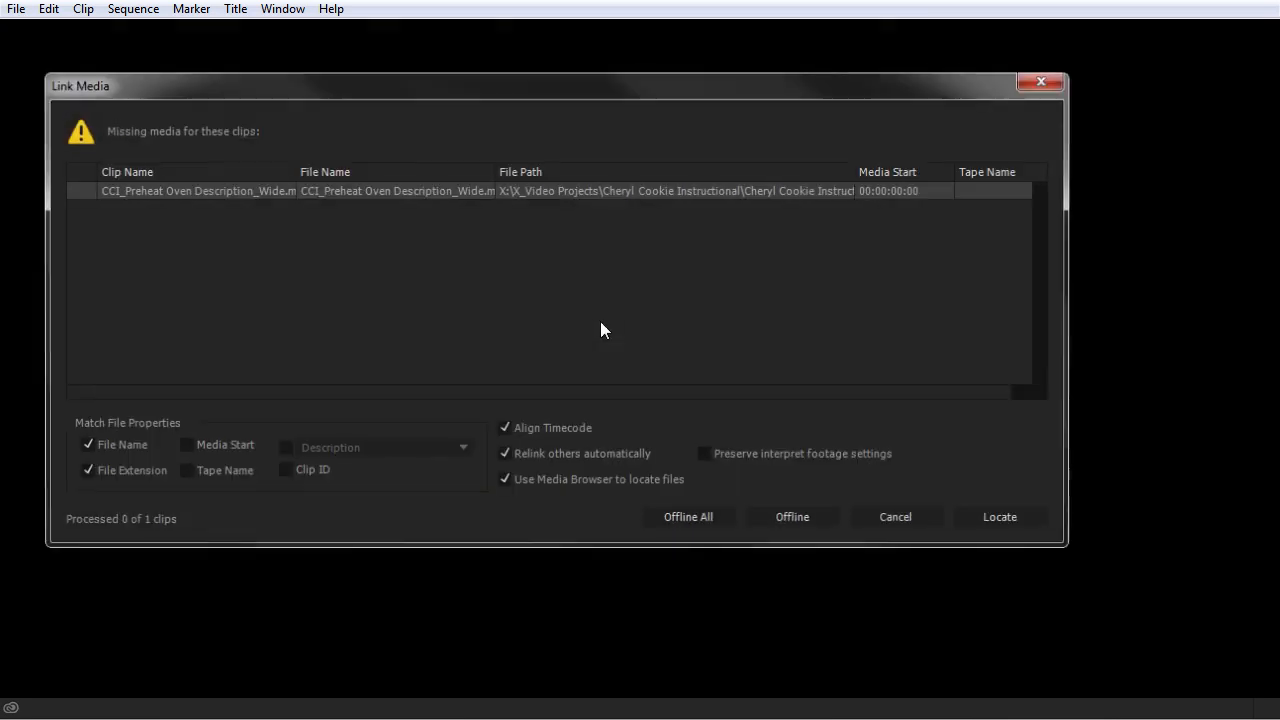
{"action": "left_click_drag", "start_coordinate": [216, 90], "coordinate": [319, 117]}
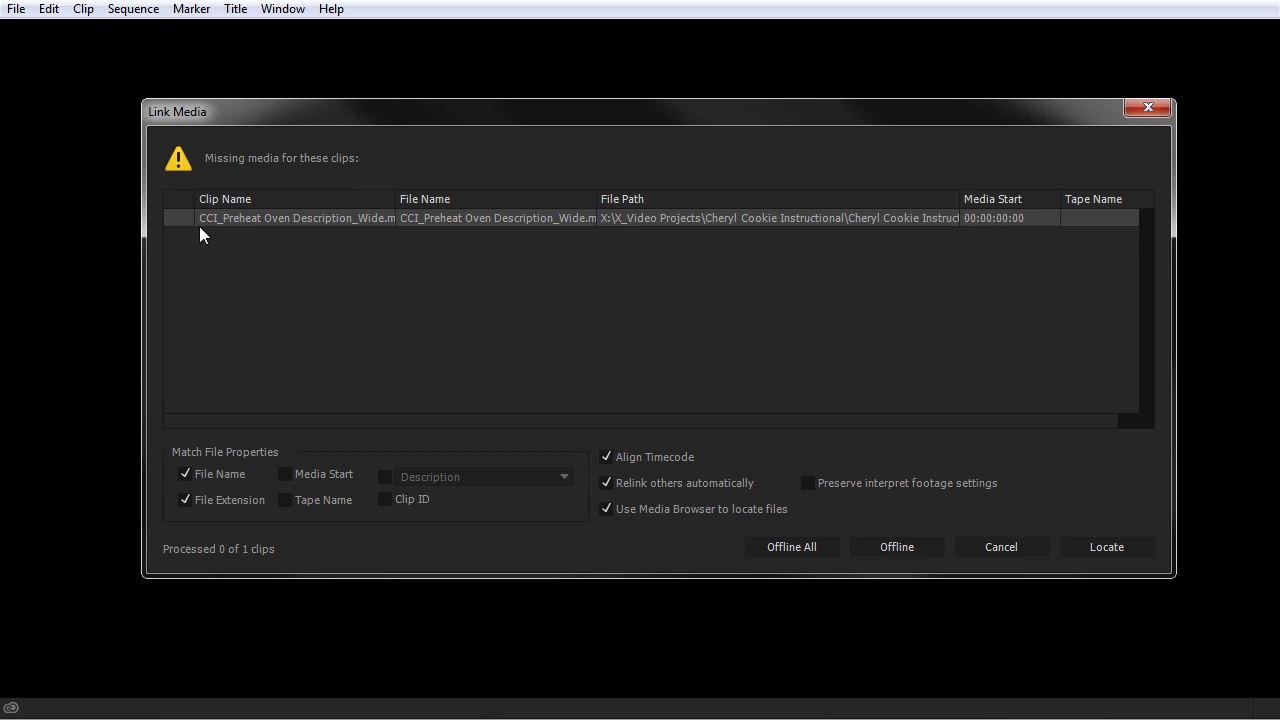
{"action": "left_click_drag", "start_coordinate": [597, 202], "coordinate": [658, 202]}
{"action": "left_click_drag", "start_coordinate": [396, 202], "coordinate": [425, 201]}
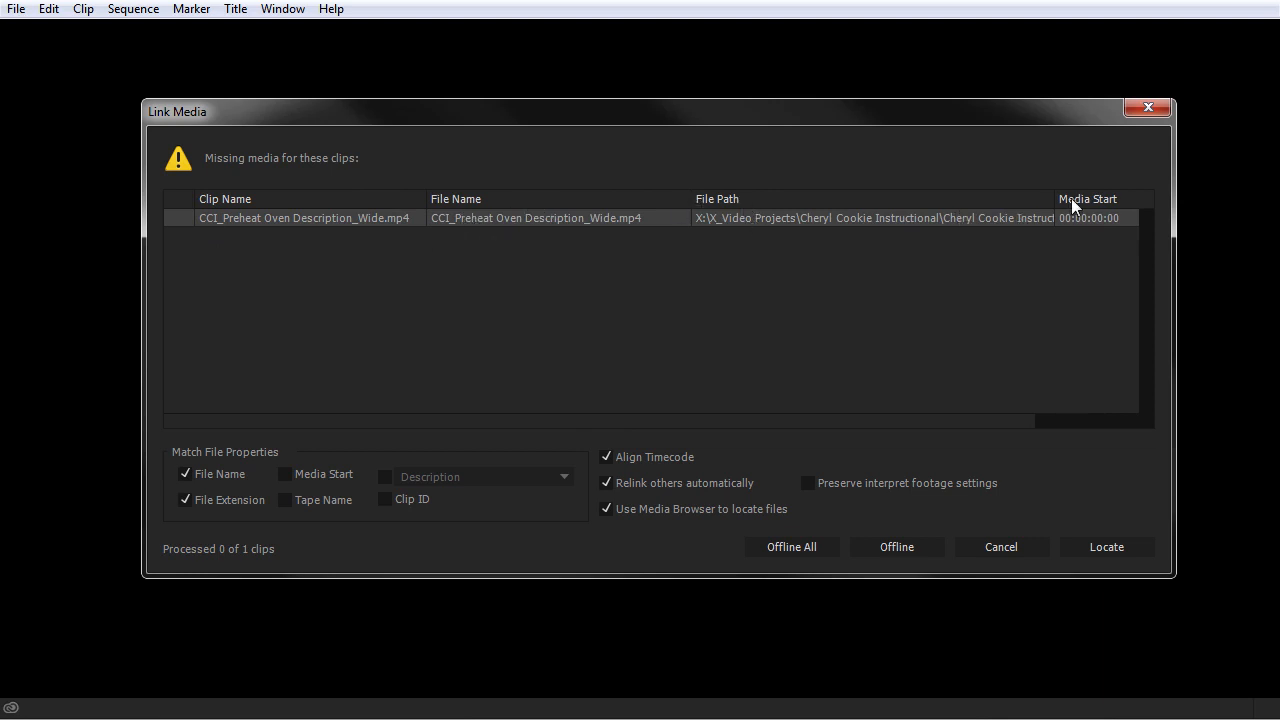
{"action": "left_click_drag", "start_coordinate": [1053, 199], "coordinate": [1147, 199]}
{"action": "left_click_drag", "start_coordinate": [945, 421], "coordinate": [1100, 421]}
{"action": "left_click_drag", "start_coordinate": [944, 199], "coordinate": [981, 199]}
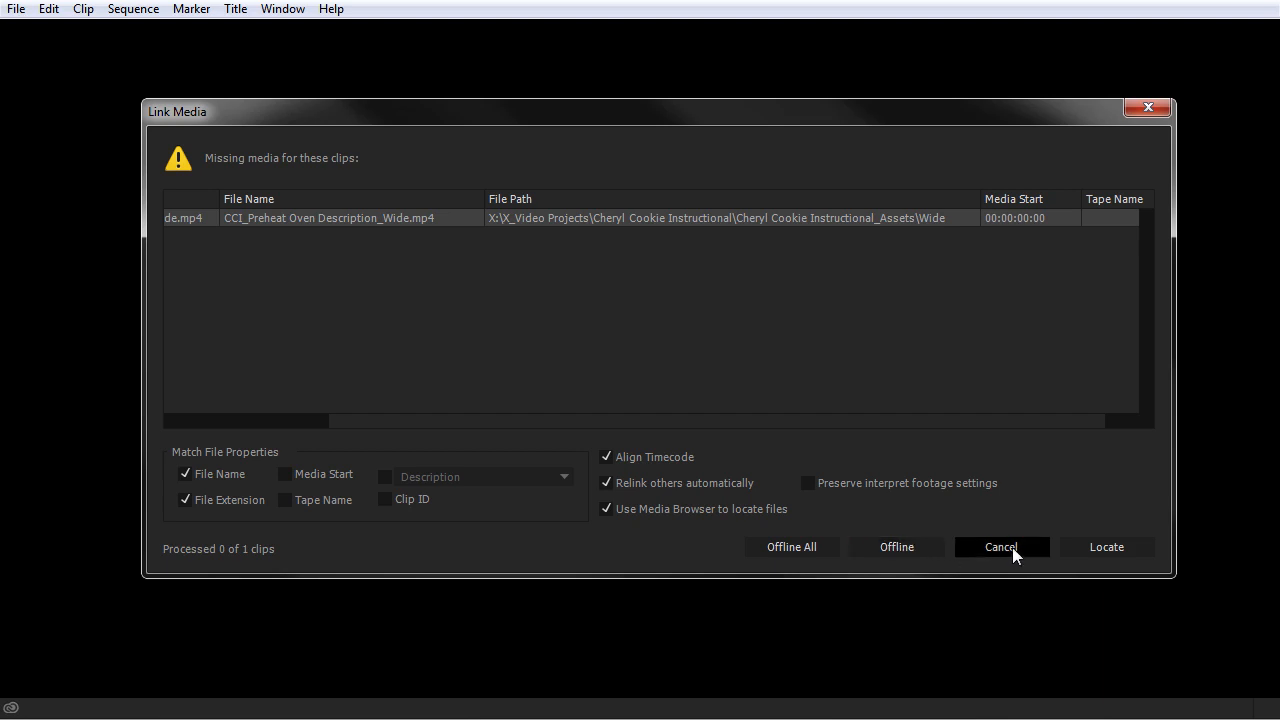
Step: Relink the missing clip to CCI_Preheat Oven Description_Wide.mp4 in X_Video Projects, displaying only exact name matches
{"action": "left_click", "coordinate": [1092, 547]}
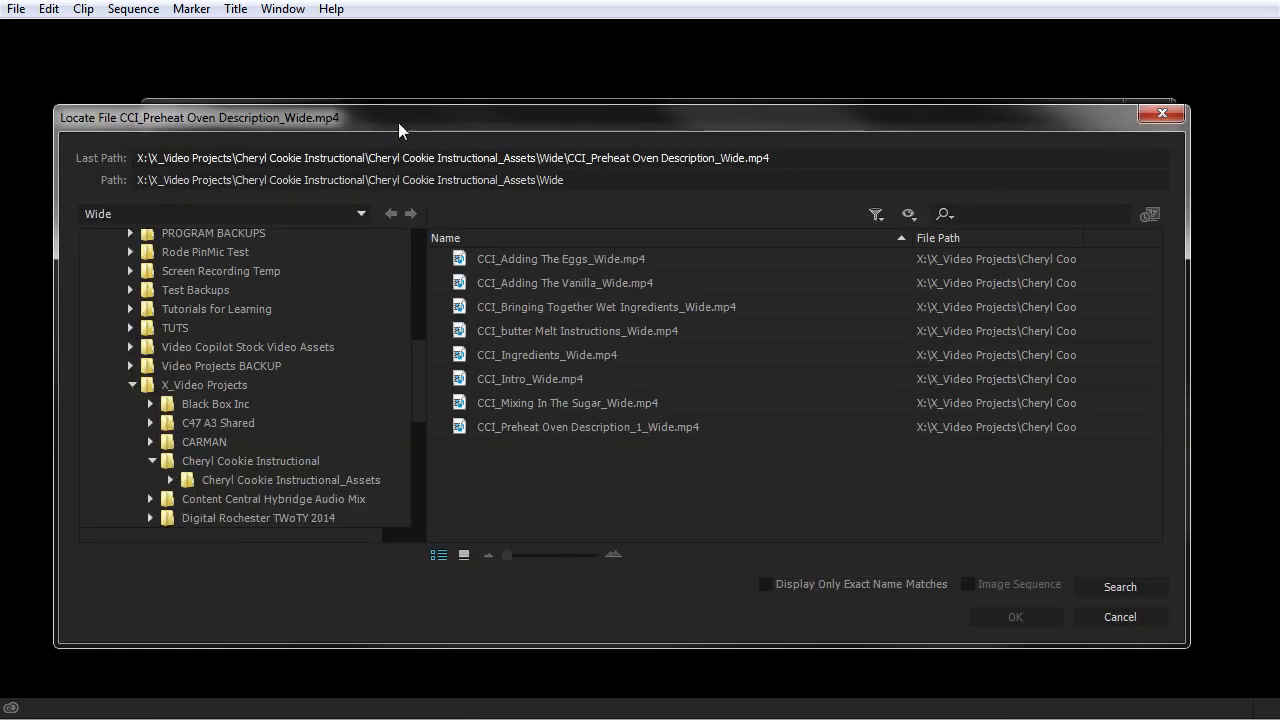
{"action": "left_click_drag", "start_coordinate": [392, 127], "coordinate": [427, 72]}
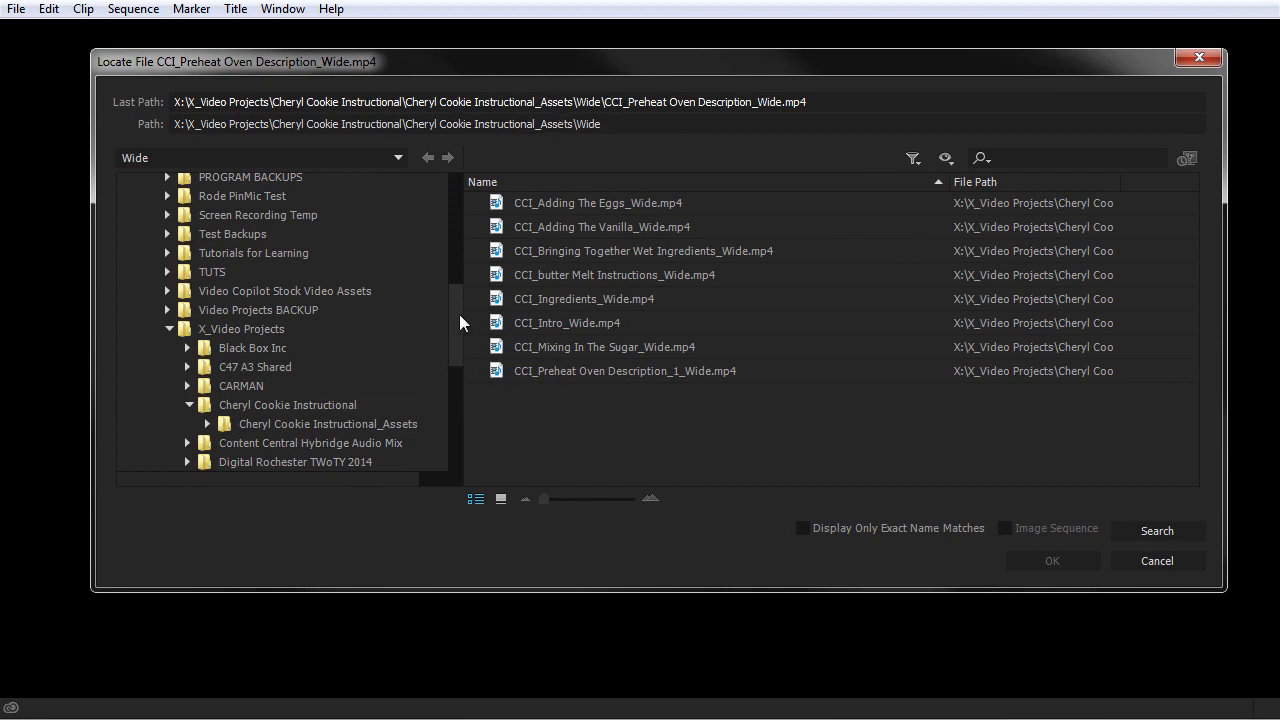
{"action": "left_click", "coordinate": [803, 529]}
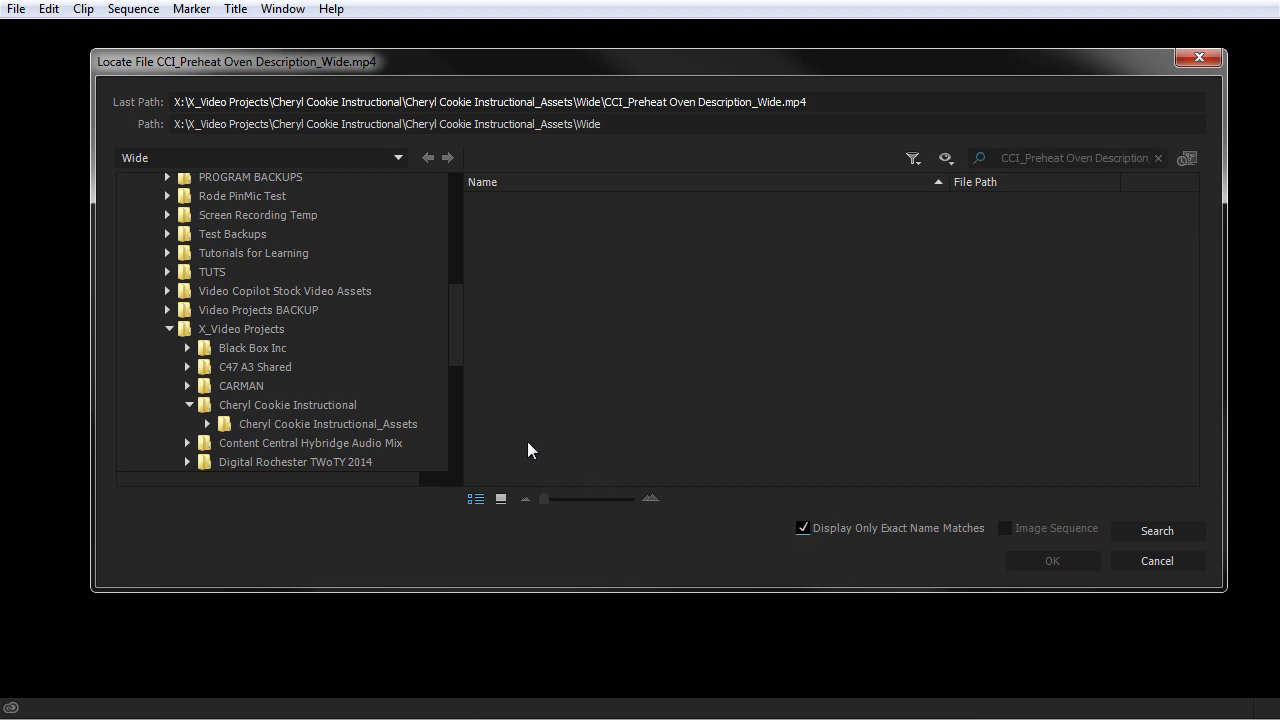
{"action": "left_click", "coordinate": [206, 329]}
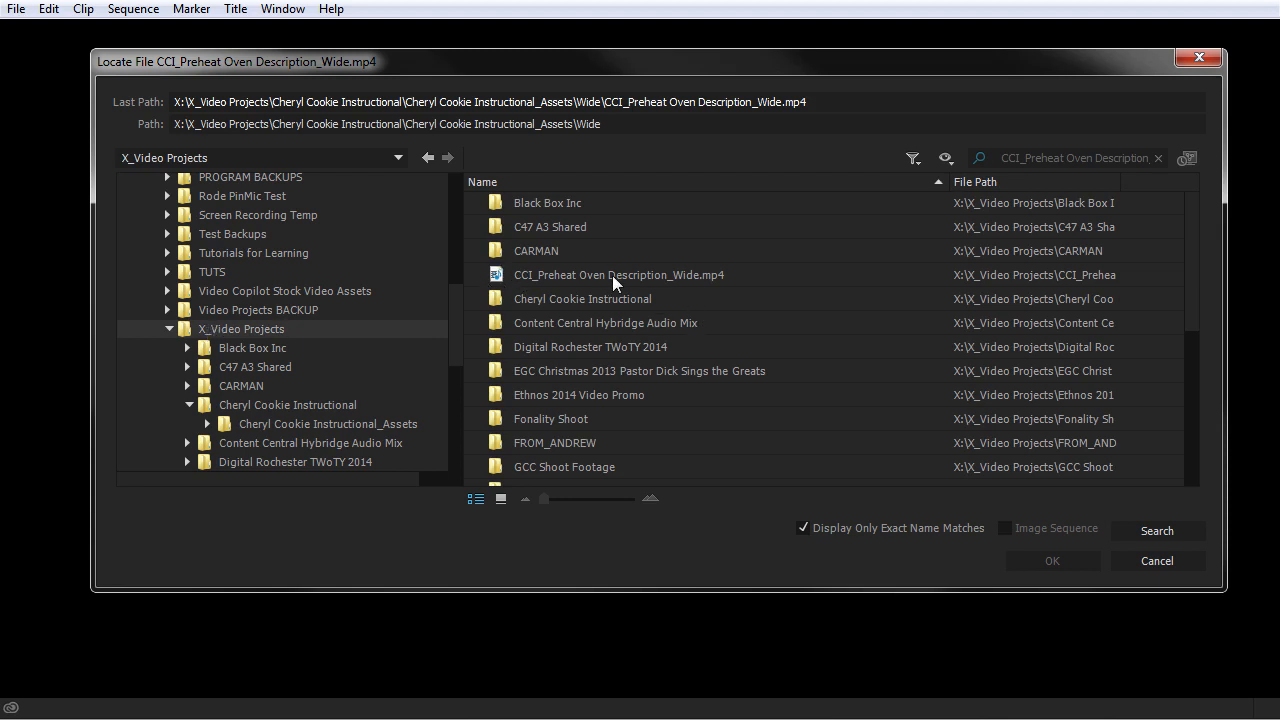
{"action": "left_click", "coordinate": [658, 277]}
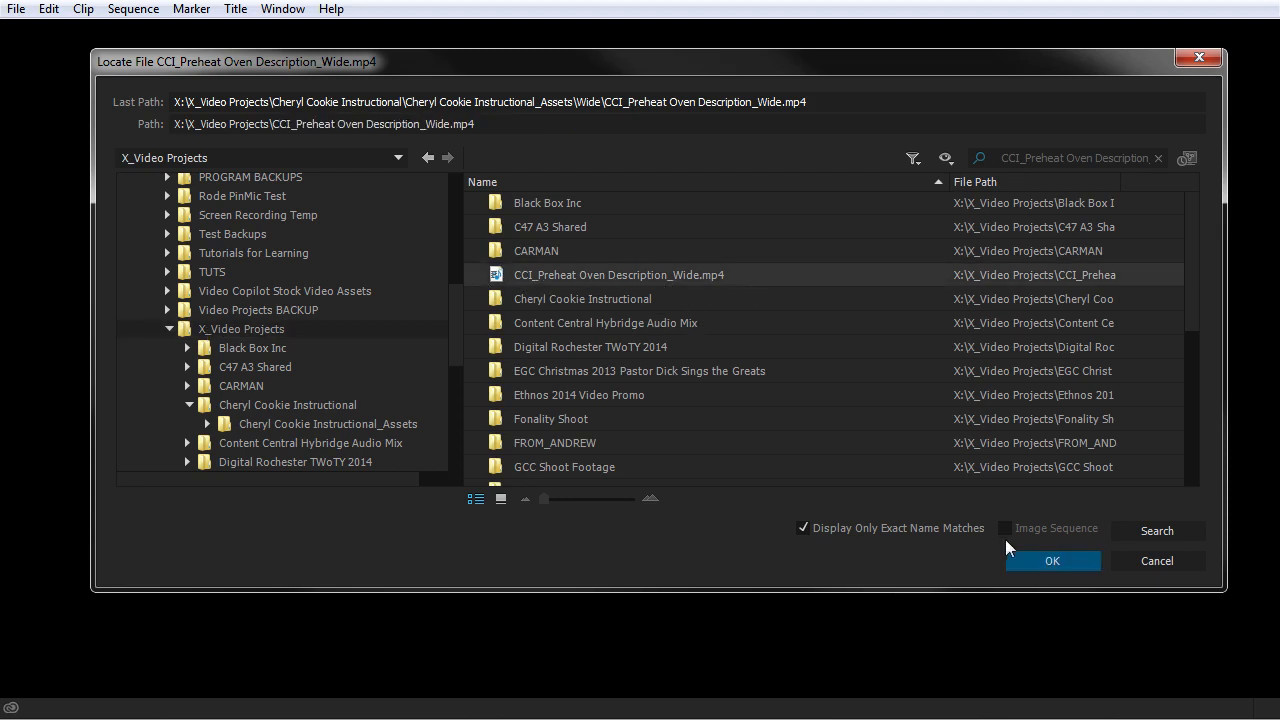
{"action": "left_click", "coordinate": [1052, 562]}
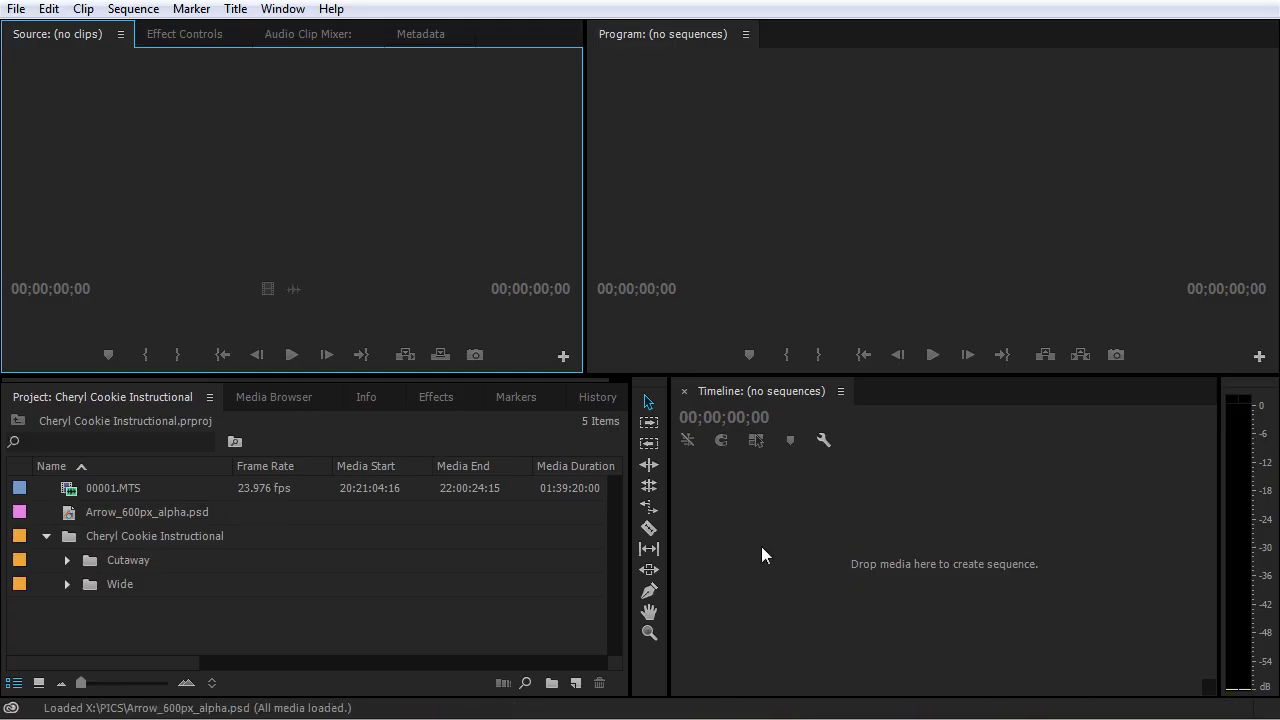
Step: Check the Wide bin in the project and view the media details of the 00001.MTS clip
{"action": "left_click", "coordinate": [67, 586]}
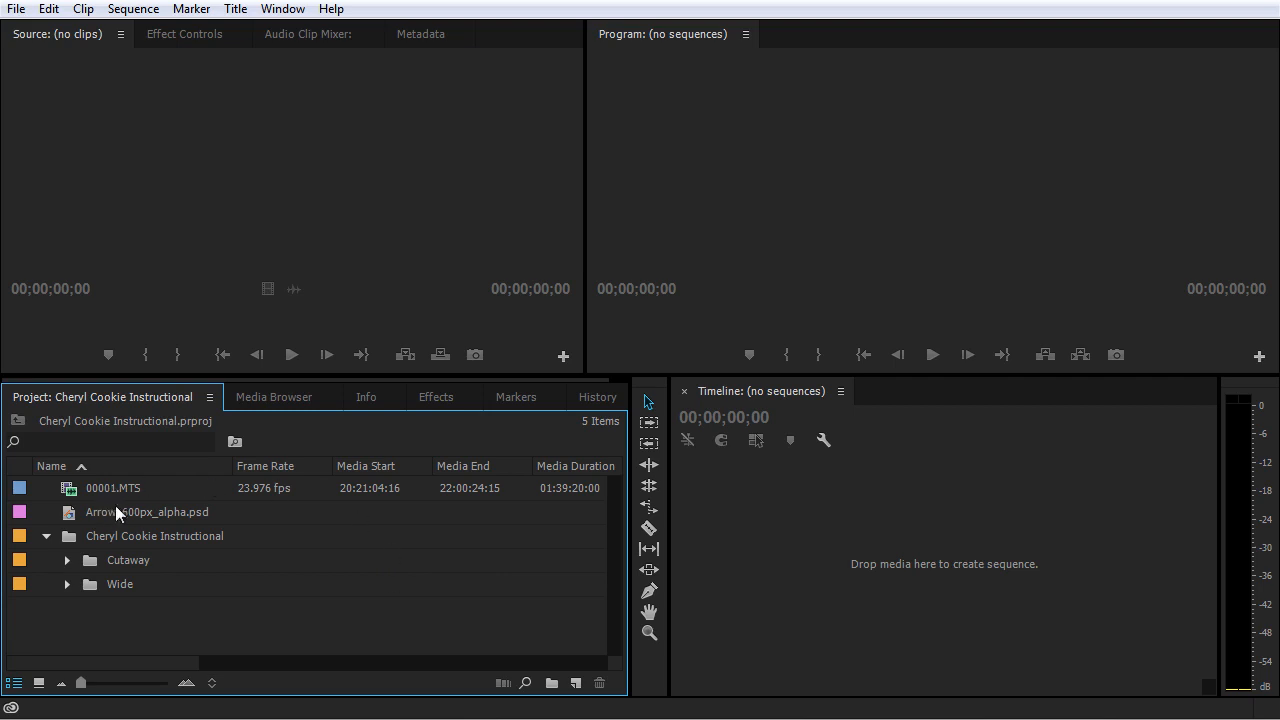
{"action": "mouse_move", "coordinate": [81, 490]}
{"action": "mouse_move", "coordinate": [173, 488]}
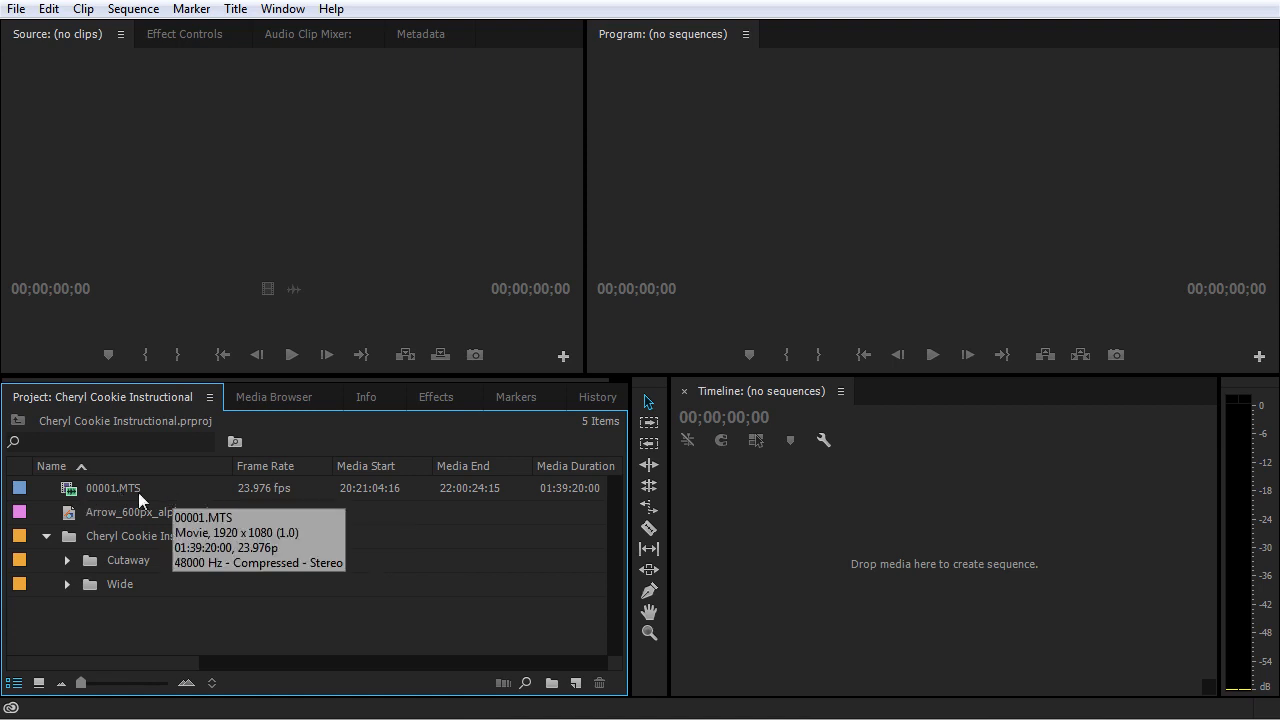